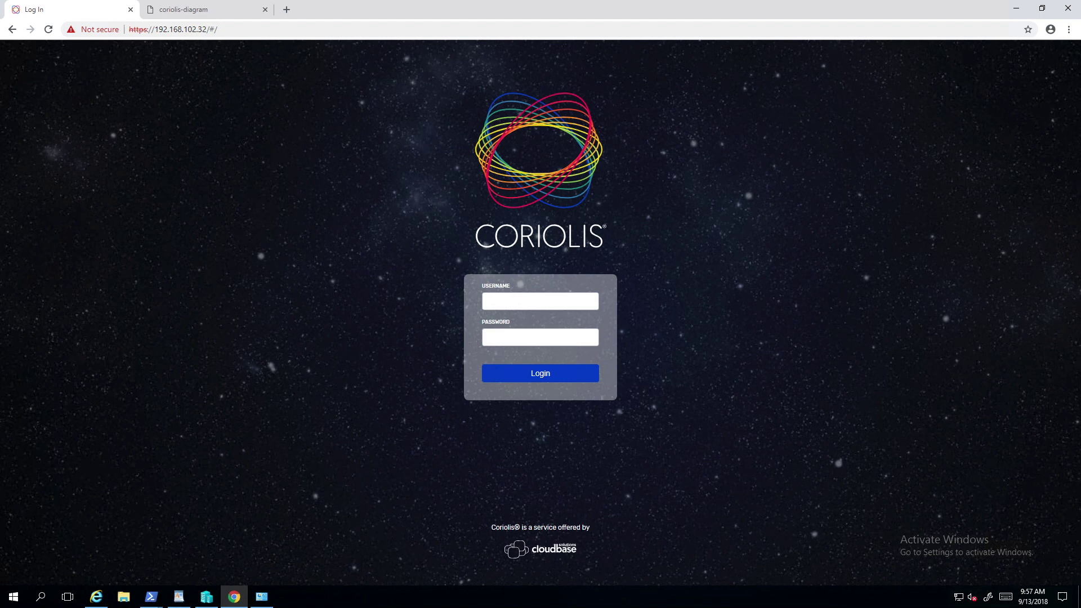
Check the server's system info, the Hyper-V virtual machines and the Azure Stack admin portal
{"action": "left_click", "coordinate": [261, 597]}
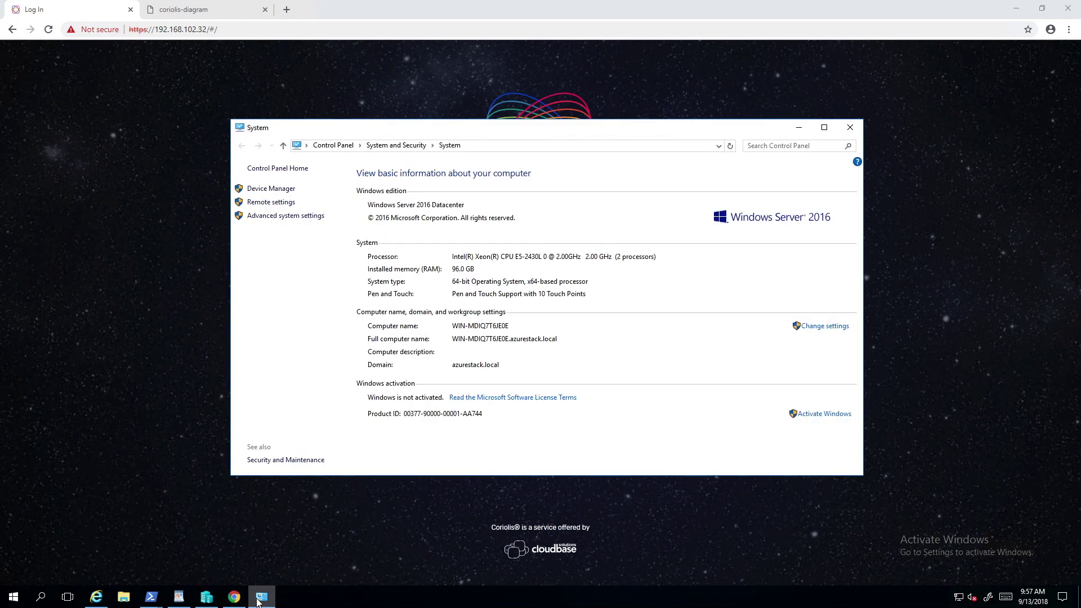
{"action": "left_click", "coordinate": [207, 598]}
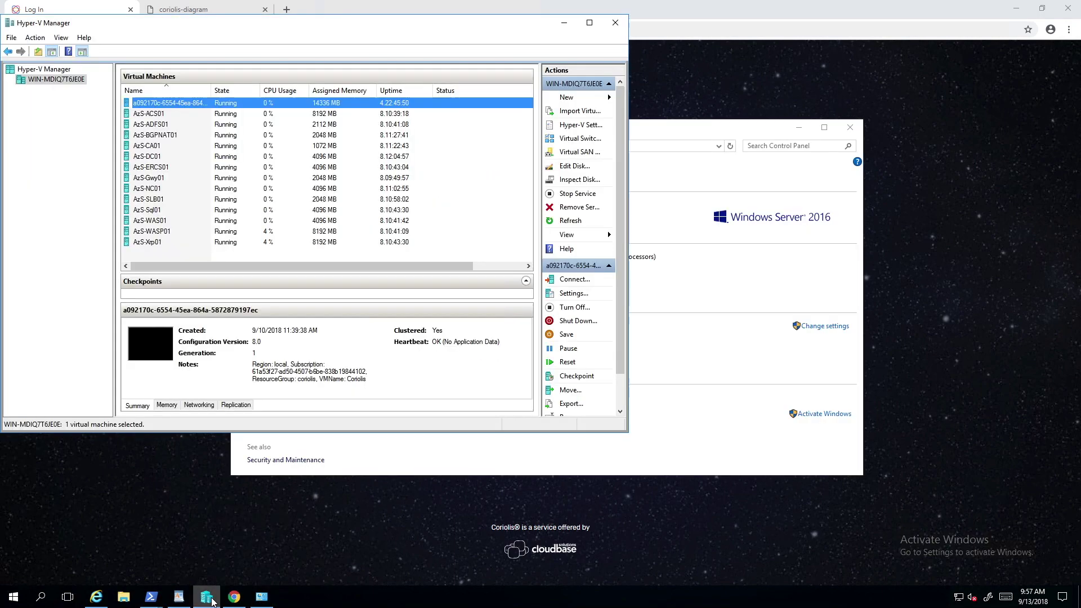
{"action": "left_click", "coordinate": [98, 598]}
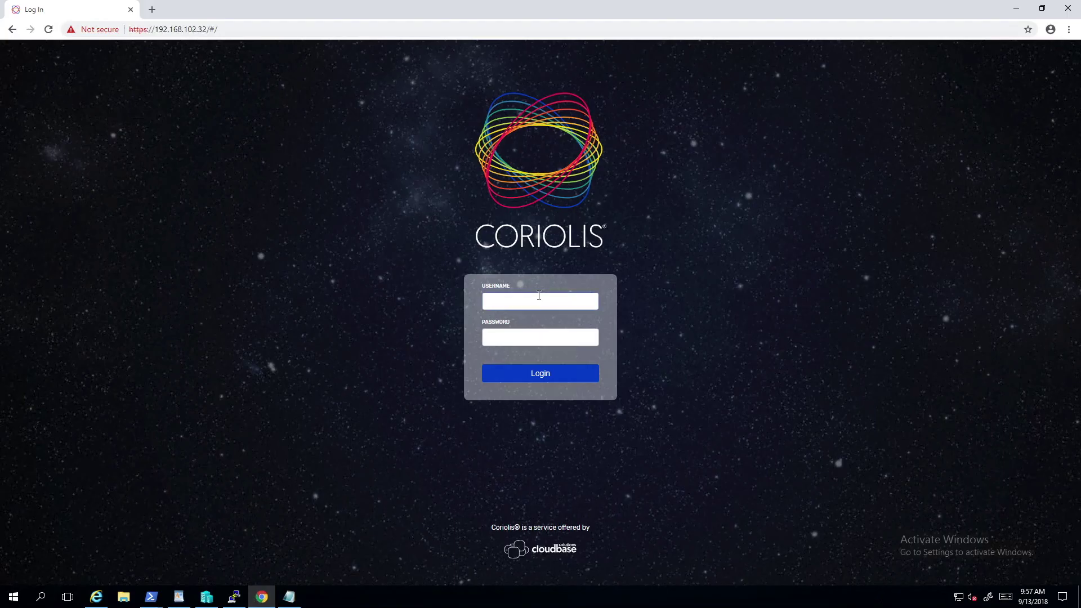
Sign in to Coriolis with the saved credentials and go to the Cloud Endpoints page
{"action": "left_click", "coordinate": [539, 295]}
{"action": "left_click", "coordinate": [521, 327]}
{"action": "left_click", "coordinate": [520, 336]}
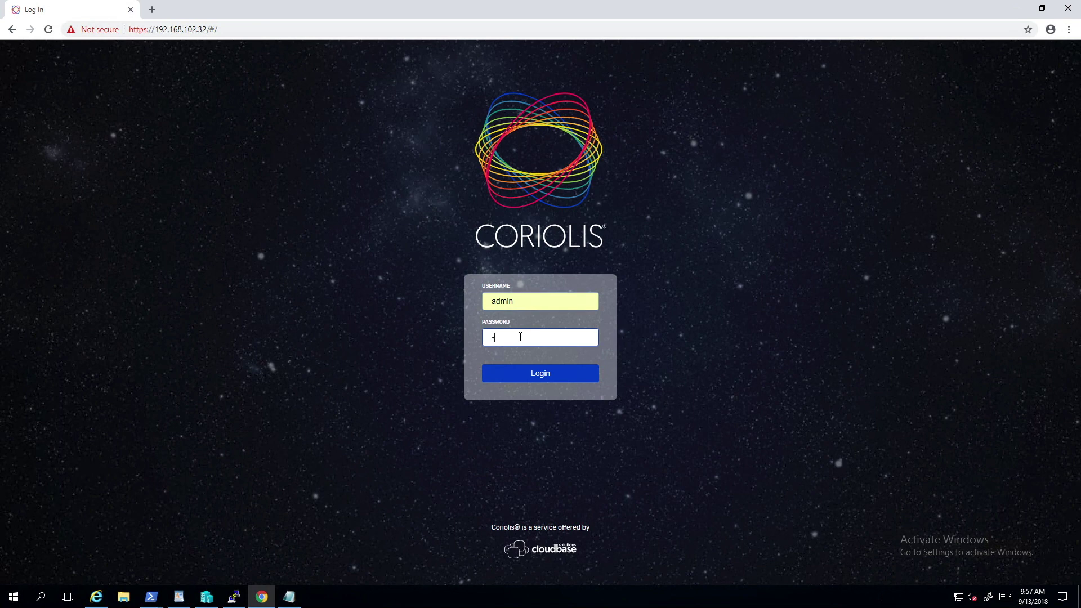
{"action": "key", "text": "Return"}
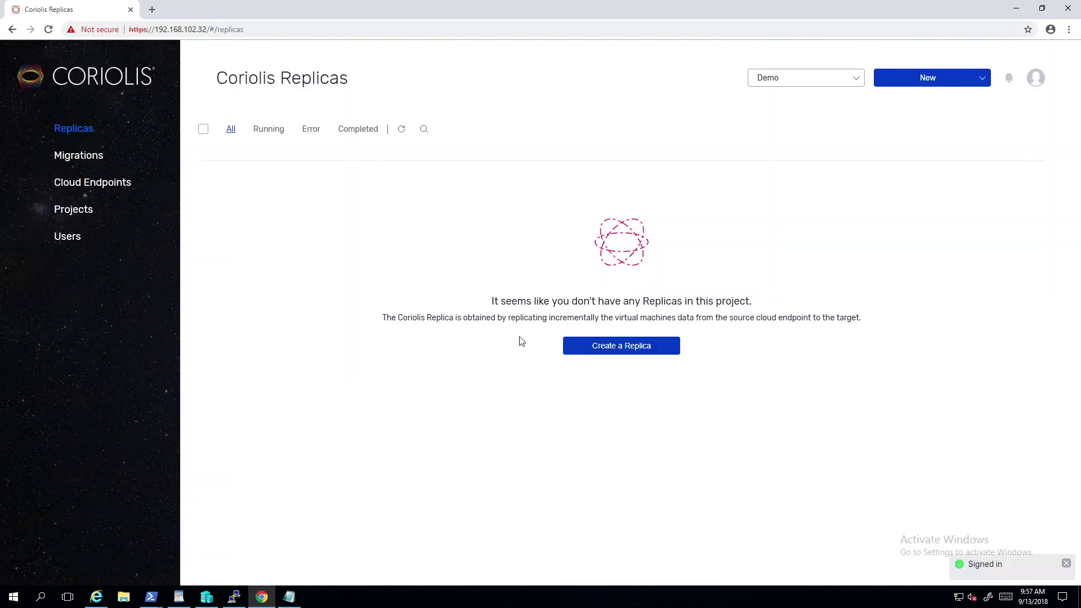
{"action": "left_click", "coordinate": [115, 190]}
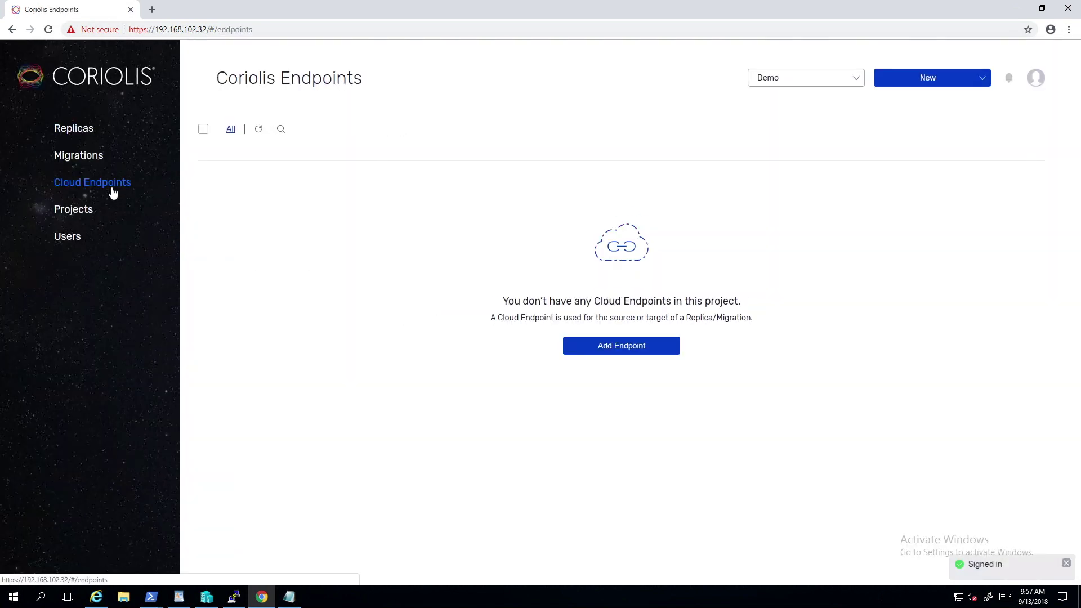
Start a Microsoft Azure endpoint named Azure Stack, allowing untrusted certificates with the CustomCloud profile
{"action": "left_click", "coordinate": [607, 353]}
{"action": "left_click", "coordinate": [653, 285]}
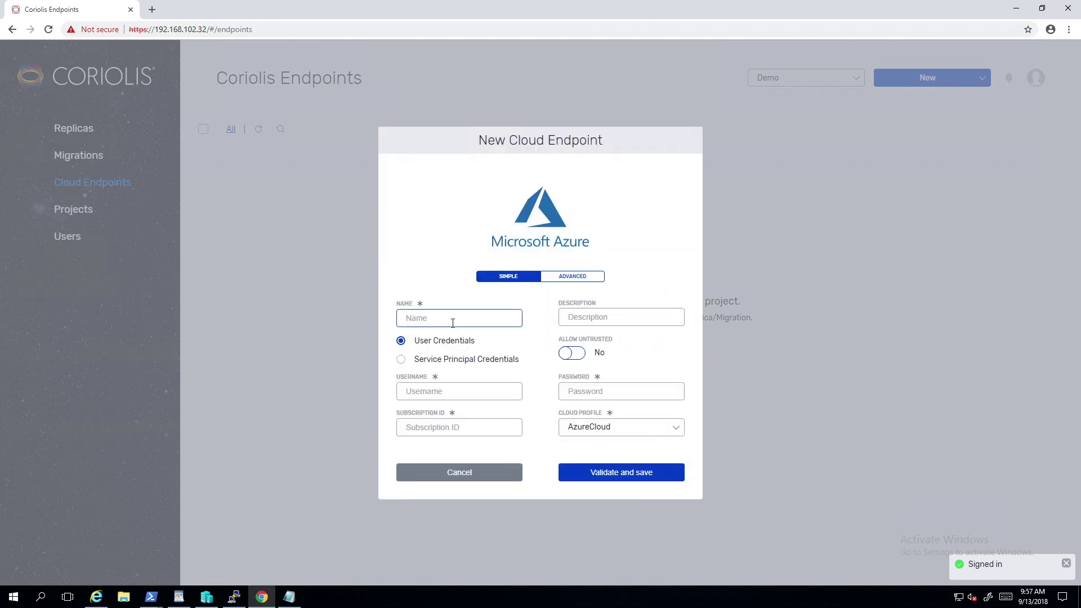
{"action": "type", "text": "Azure Sat"}
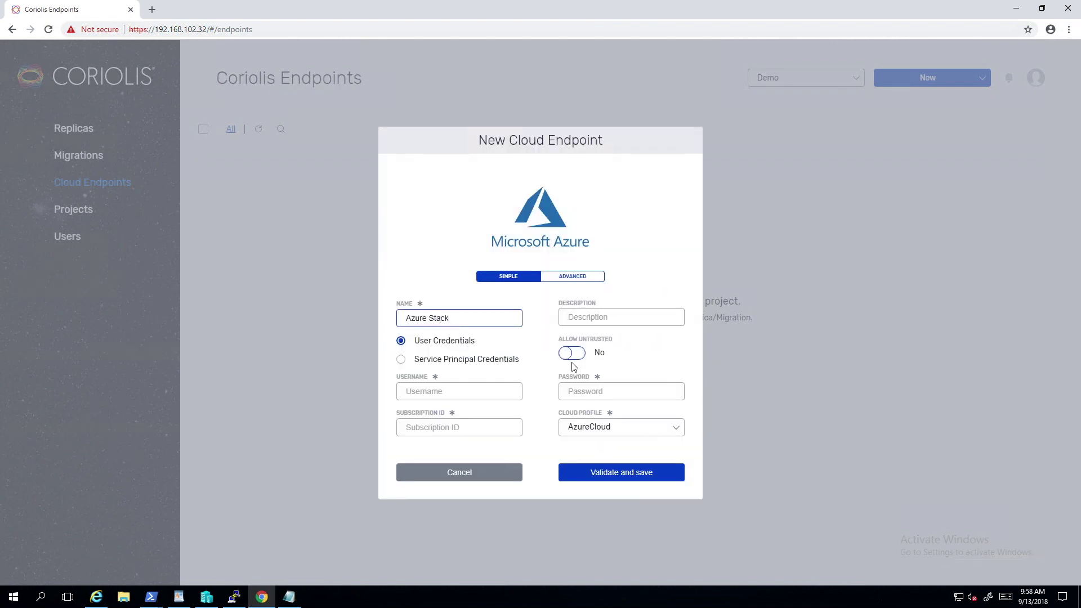
{"action": "left_click", "coordinate": [572, 353]}
{"action": "left_click", "coordinate": [620, 426]}
{"action": "left_click", "coordinate": [602, 521]}
Copy the endpoint username and password from the notes into the form
{"action": "left_click", "coordinate": [289, 597]}
{"action": "double_click", "coordinate": [81, 233]}
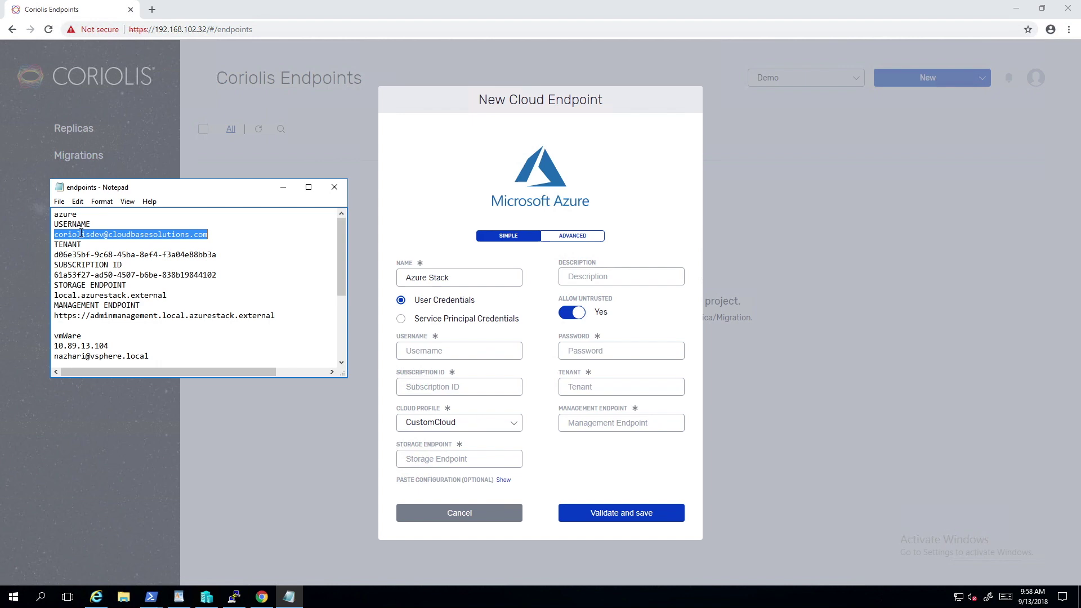
{"action": "key", "text": "ctrl+c"}
{"action": "left_click", "coordinate": [460, 347]}
{"action": "key", "text": "ctrl+v"}
{"action": "left_click", "coordinate": [621, 351]}
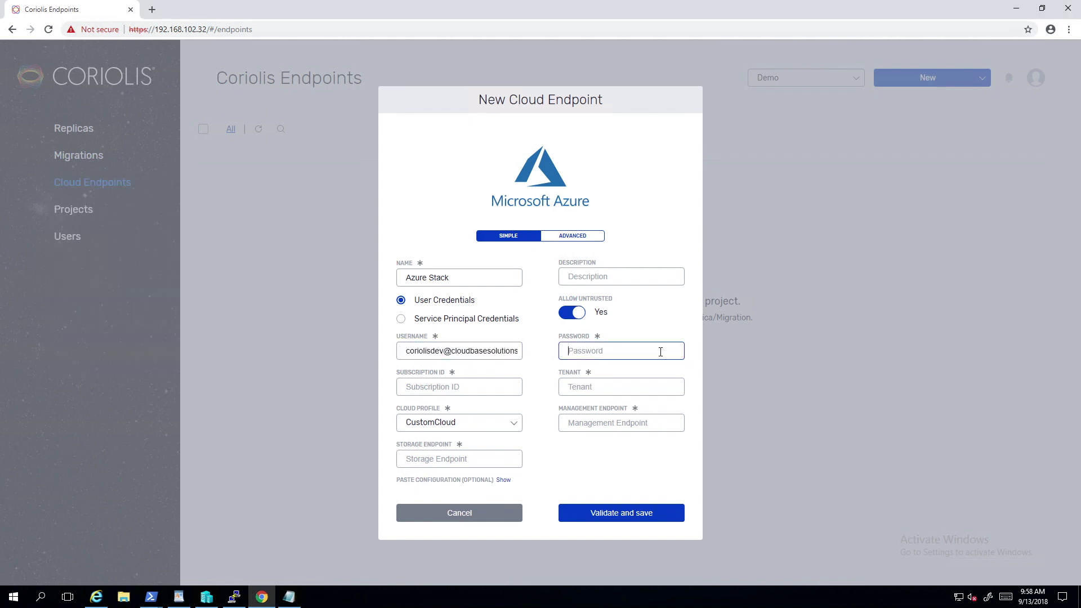
{"action": "key", "text": "ctrl+v"}
Fill in the Tenant and Subscription ID fields from the credentials notes
{"action": "left_click", "coordinate": [289, 597]}
{"action": "mouse_move", "coordinate": [217, 255]}
{"action": "left_mouse_down"}
{"action": "mouse_move", "coordinate": [54, 255]}
{"action": "mouse_move", "coordinate": [217, 275]}
{"action": "left_mouse_up"}
{"action": "left_click", "coordinate": [598, 387]}
{"action": "key", "text": "ctrl+v"}
{"action": "left_click", "coordinate": [289, 597]}
{"action": "left_click", "coordinate": [433, 387]}
{"action": "key", "text": "ctrl+v"}
Paste the storage and management endpoint addresses, then validate and save the endpoint
{"action": "left_click", "coordinate": [288, 597]}
{"action": "left_click_drag", "start_coordinate": [54, 295], "coordinate": [167, 296]}
{"action": "key", "text": "ctrl+c"}
{"action": "left_click", "coordinate": [459, 458]}
{"action": "key", "text": "ctrl+v"}
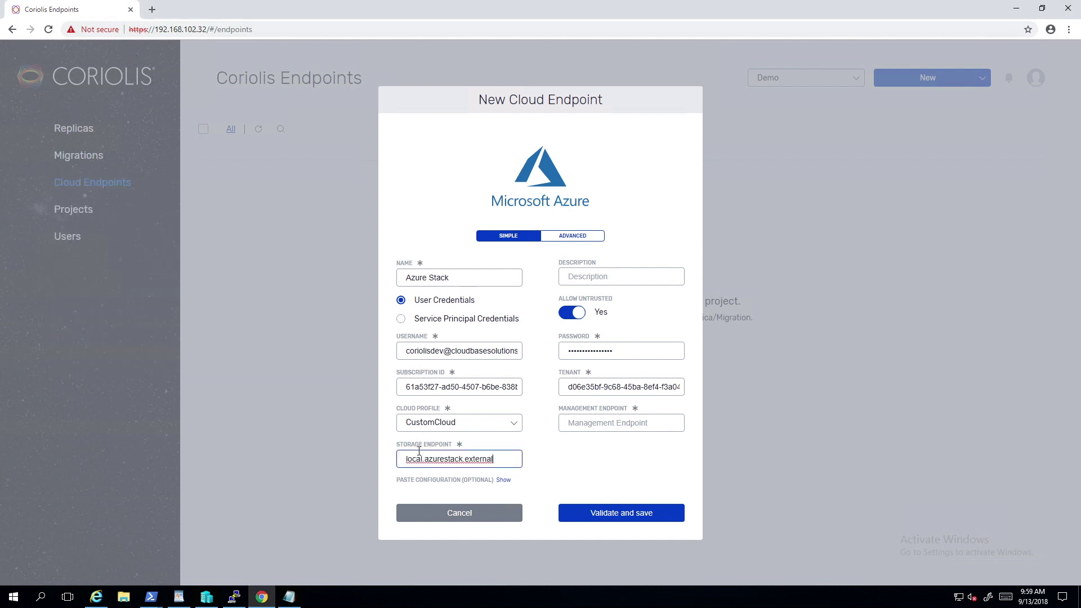
{"action": "left_click", "coordinate": [289, 597]}
{"action": "left_click_drag", "start_coordinate": [54, 316], "coordinate": [275, 315]}
{"action": "key", "text": "ctrl+c"}
{"action": "left_click", "coordinate": [577, 423]}
{"action": "key", "text": "ctrl+v"}
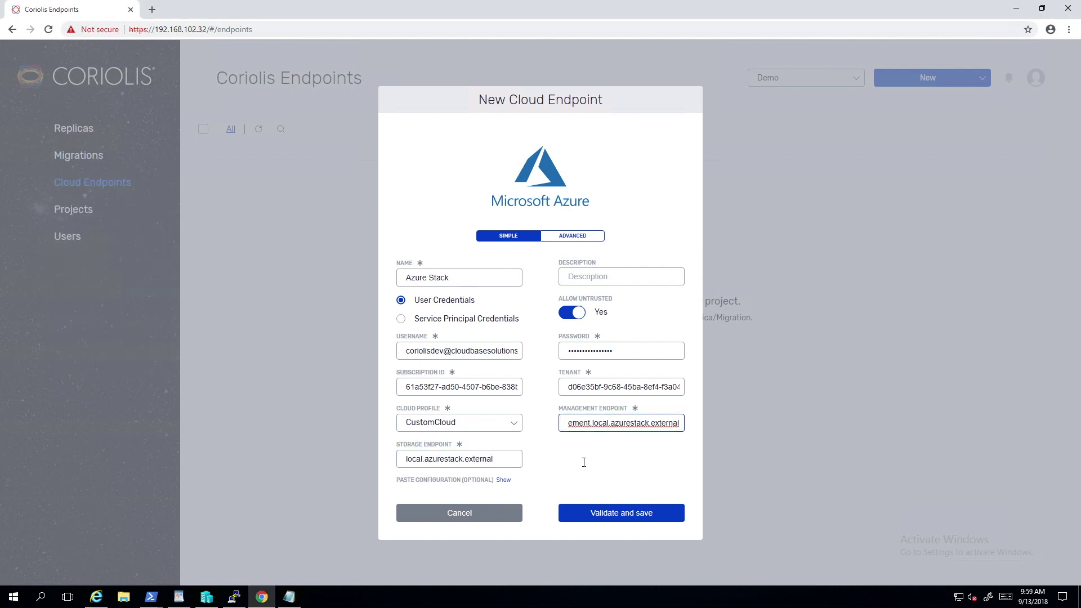
{"action": "left_click", "coordinate": [592, 515]}
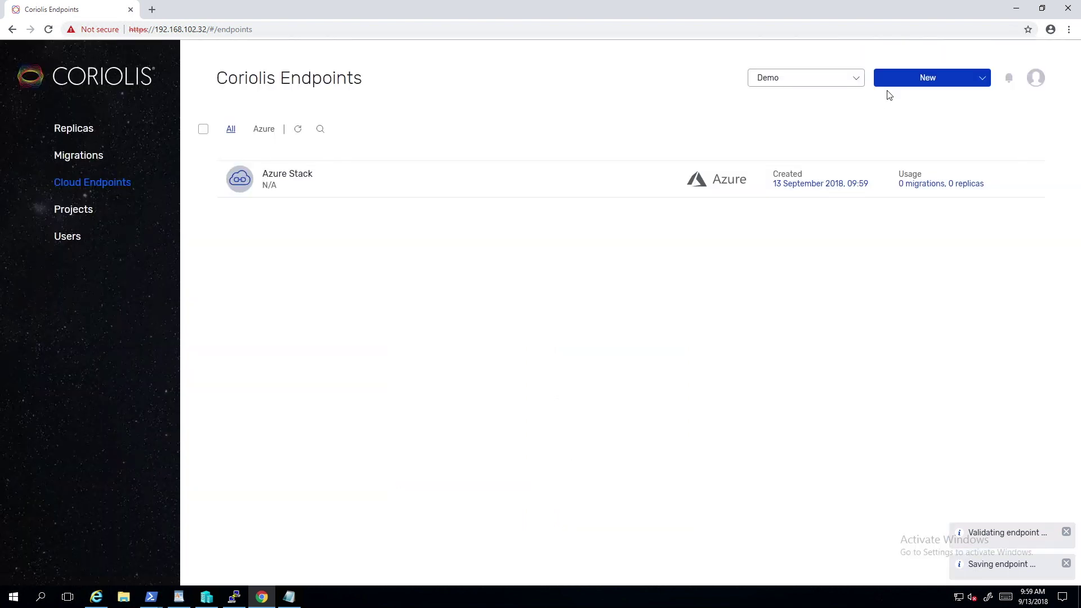
Start a new VMware endpoint named vmWare
{"action": "left_click", "coordinate": [910, 84]}
{"action": "left_click", "coordinate": [912, 220]}
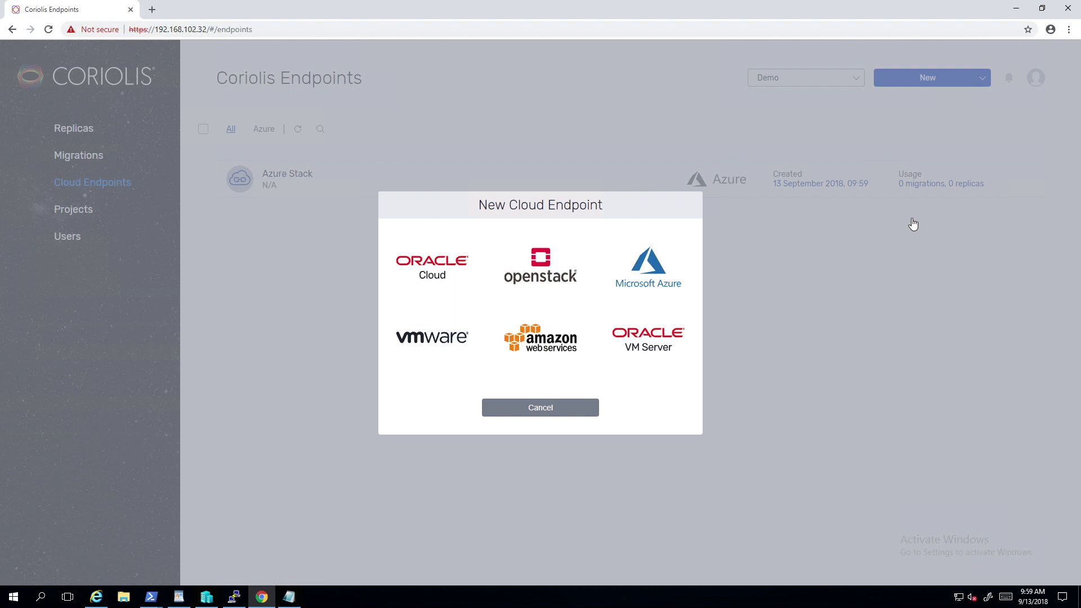
{"action": "left_click", "coordinate": [442, 337]}
{"action": "type", "text": "vmWare"}
{"action": "left_click", "coordinate": [444, 338]}
Enter the vSphere username, host 10.89.13.104 and password, allow untrusted certificates, then validate and save
{"action": "right_click", "coordinate": [438, 345]}
{"action": "left_click", "coordinate": [462, 410]}
{"action": "left_click", "coordinate": [473, 379]}
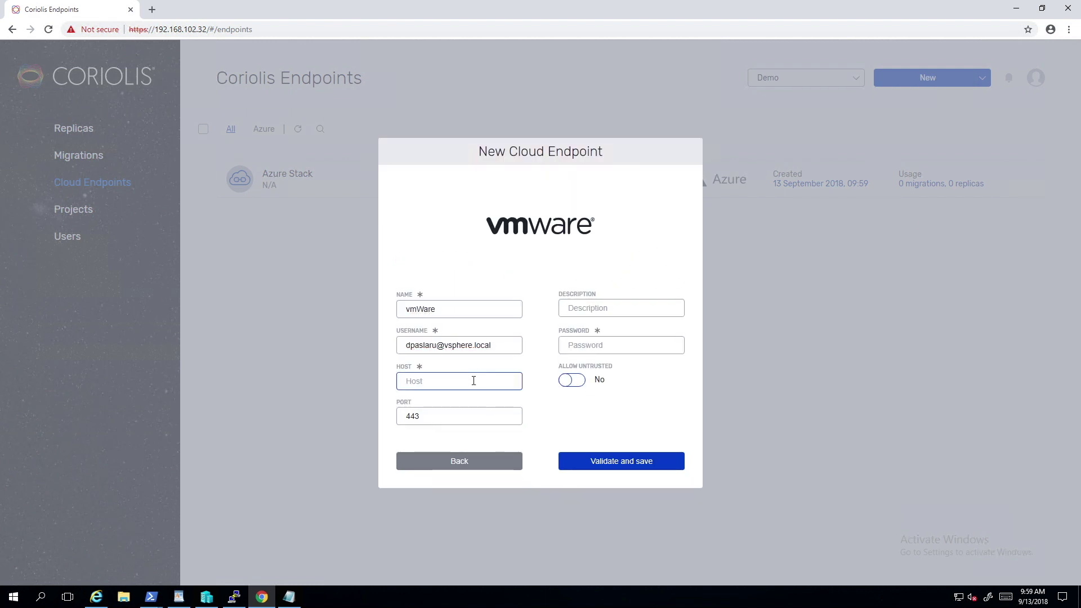
{"action": "key", "text": "ctrl+v"}
{"action": "left_click", "coordinate": [670, 344]}
{"action": "key", "text": "ctrl+v"}
{"action": "left_click", "coordinate": [580, 382]}
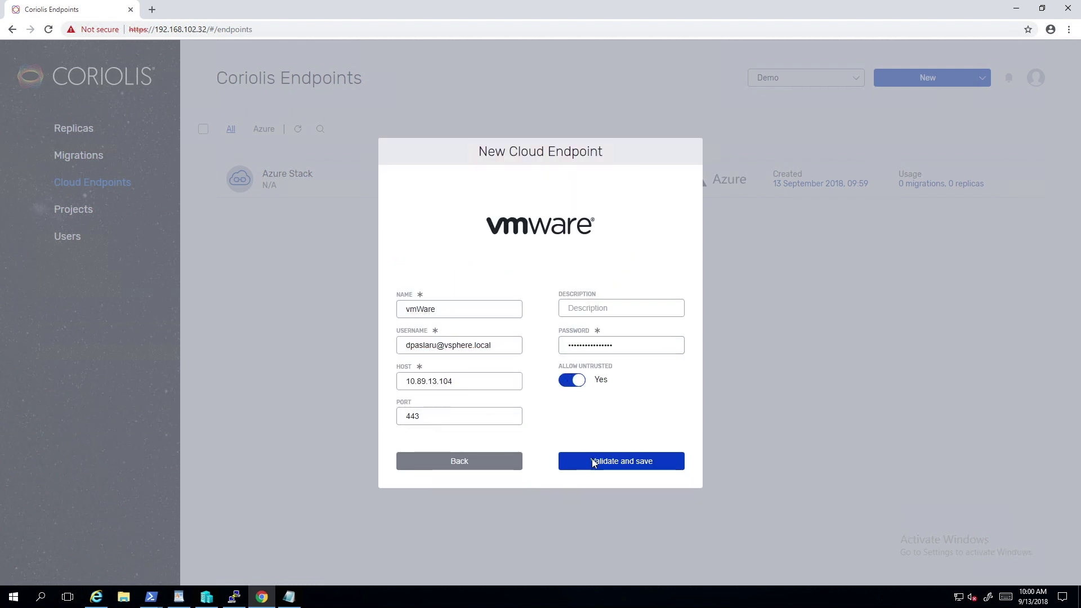
{"action": "left_click", "coordinate": [592, 459]}
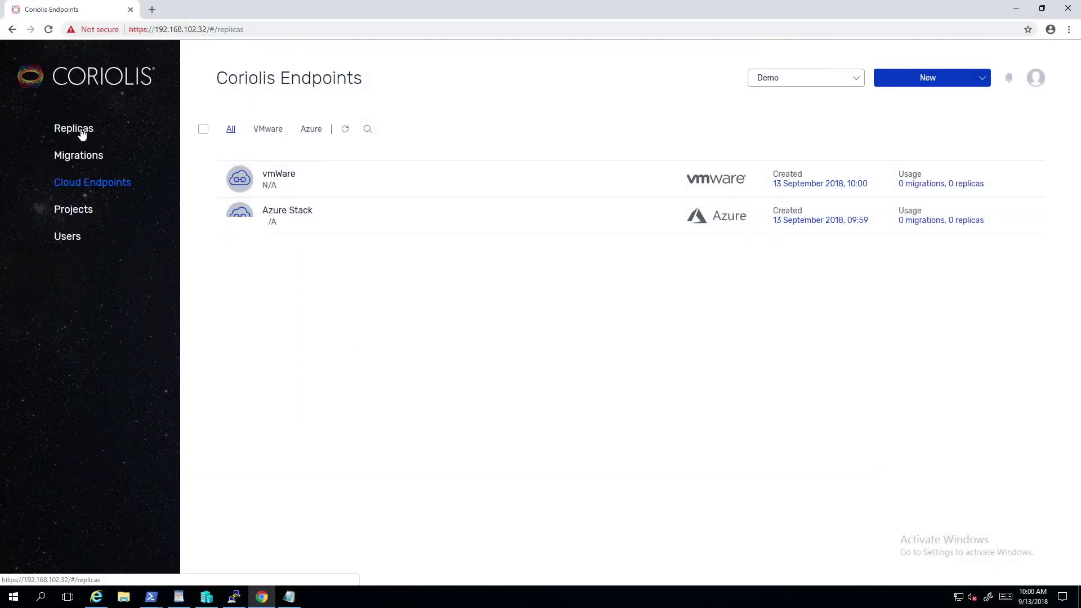
Start a replica wizard with vmWare as source and Azure Stack as target
{"action": "left_click", "coordinate": [89, 135]}
{"action": "left_click", "coordinate": [606, 353]}
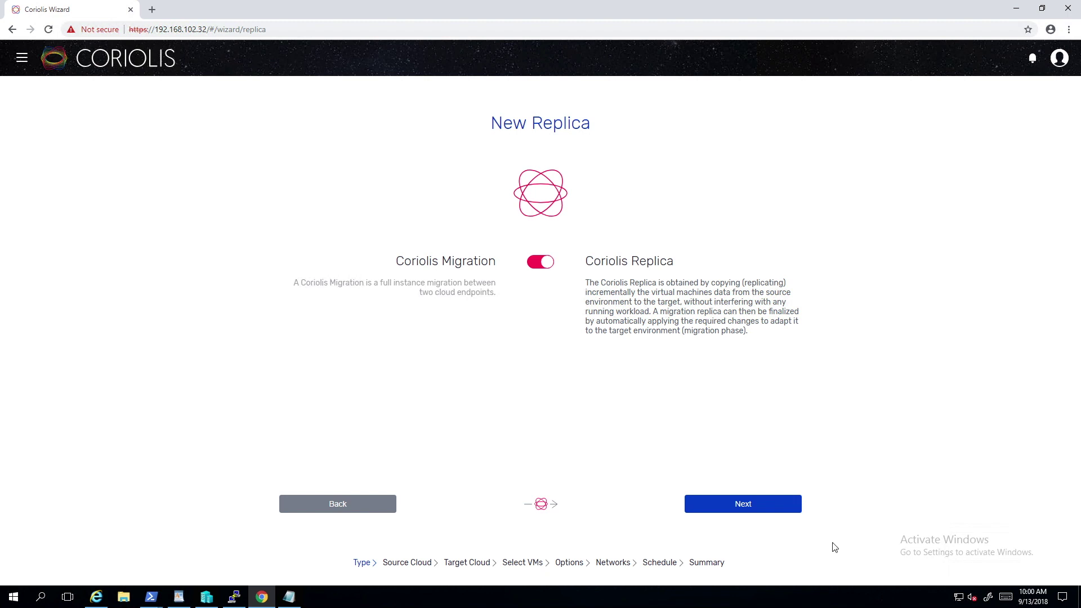
{"action": "left_click", "coordinate": [733, 505]}
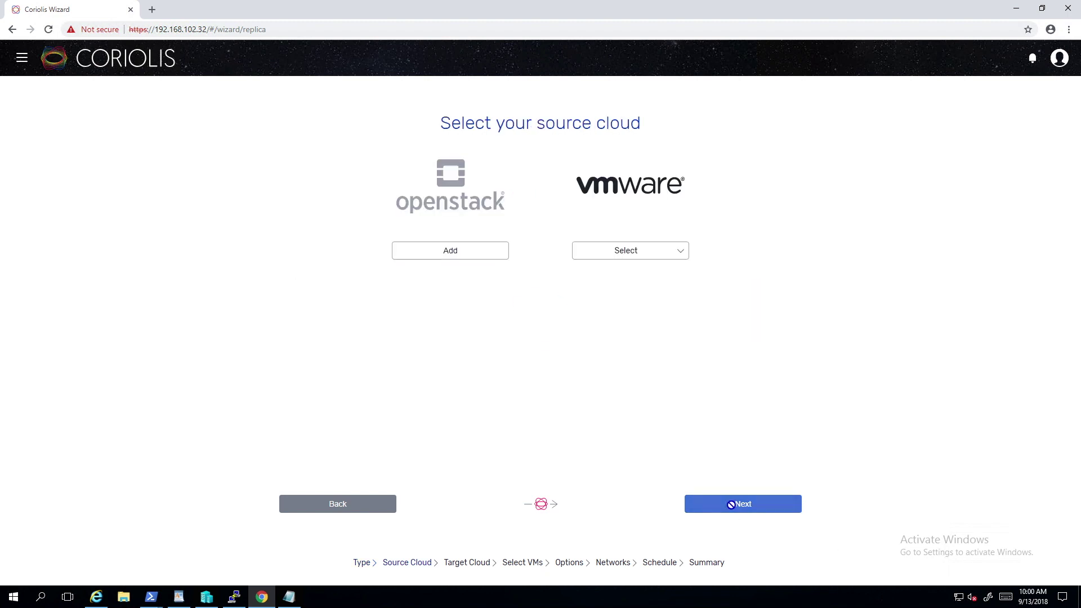
{"action": "left_click", "coordinate": [647, 256]}
{"action": "left_click", "coordinate": [644, 274]}
{"action": "left_click", "coordinate": [729, 503]}
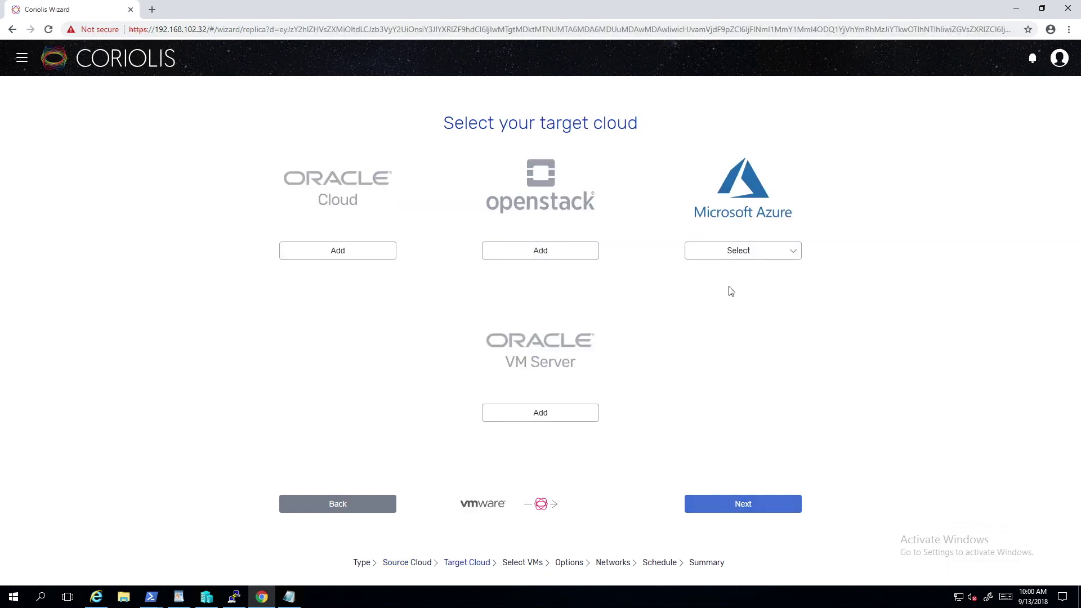
{"action": "left_click", "coordinate": [738, 256]}
{"action": "left_click", "coordinate": [735, 273]}
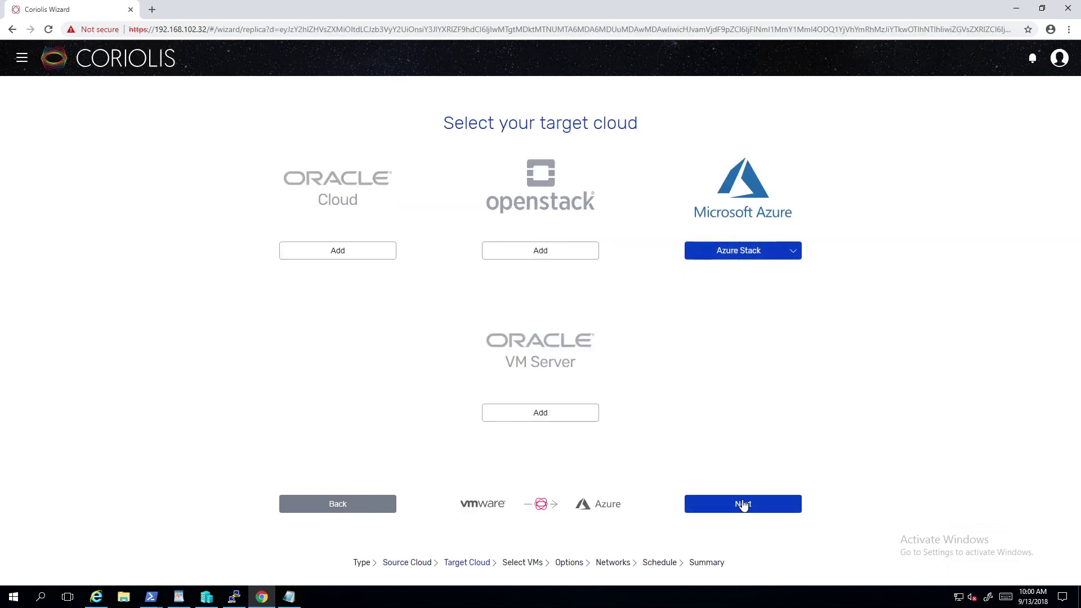
{"action": "left_click", "coordinate": [743, 503]}
Search VMs for 'ubuntu' and select CI/test/test2/ubuntu18.04-to-openstack
{"action": "left_click", "coordinate": [362, 164]}
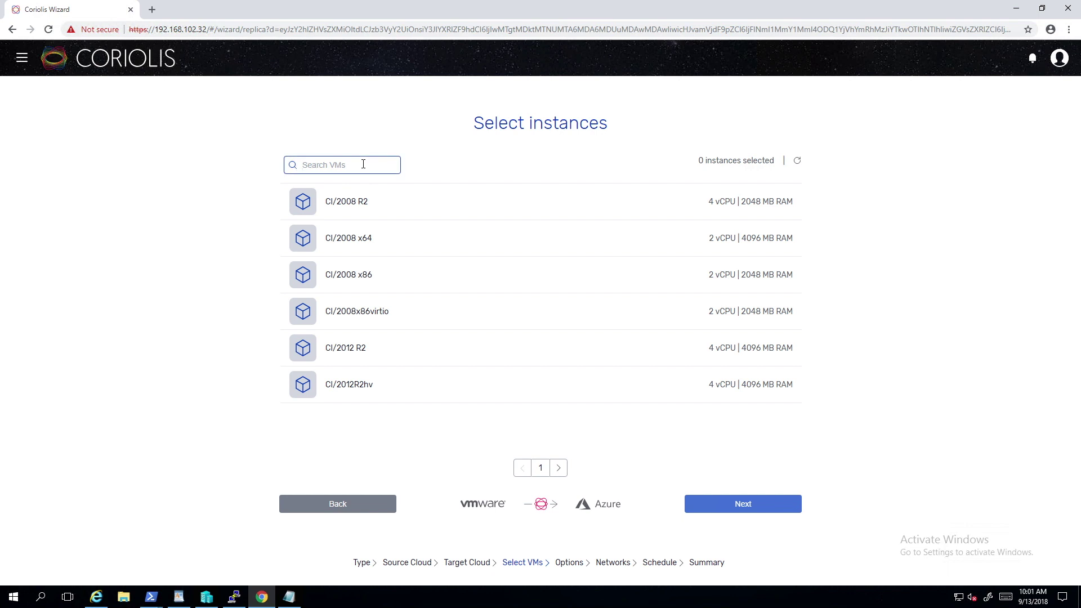
{"action": "type", "text": "ubuntu"}
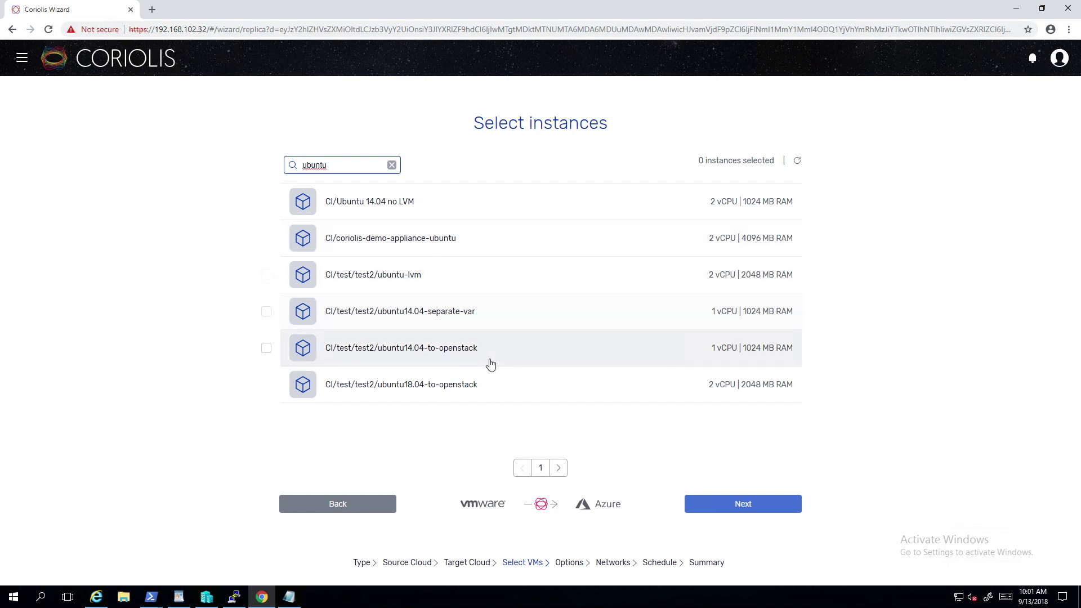
{"action": "left_click", "coordinate": [414, 383]}
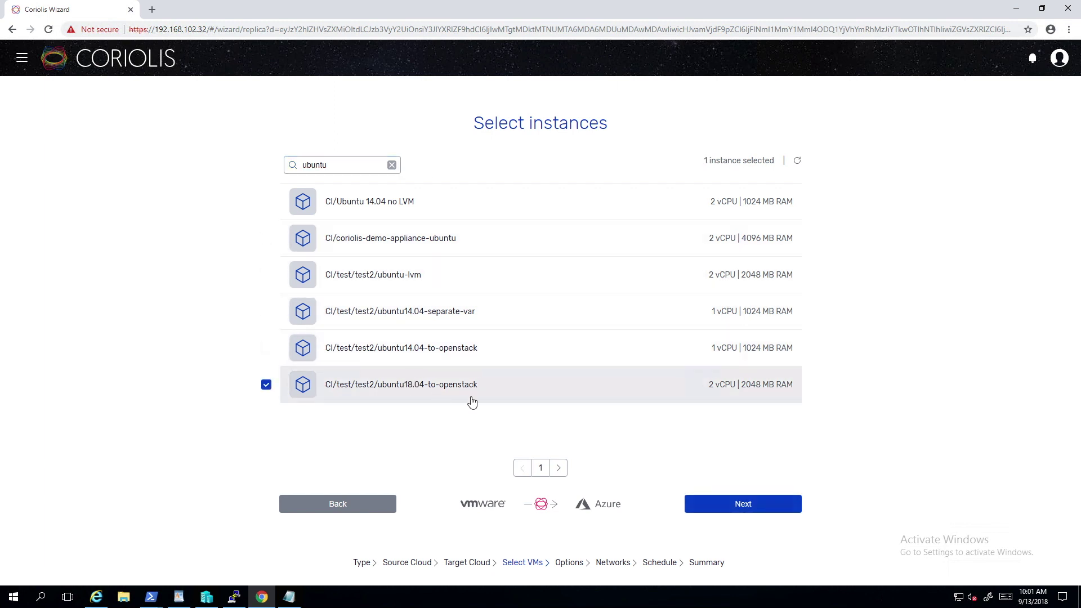
Set the replica's location to local and resource group to Coriolis-Demo
{"action": "left_click", "coordinate": [708, 506]}
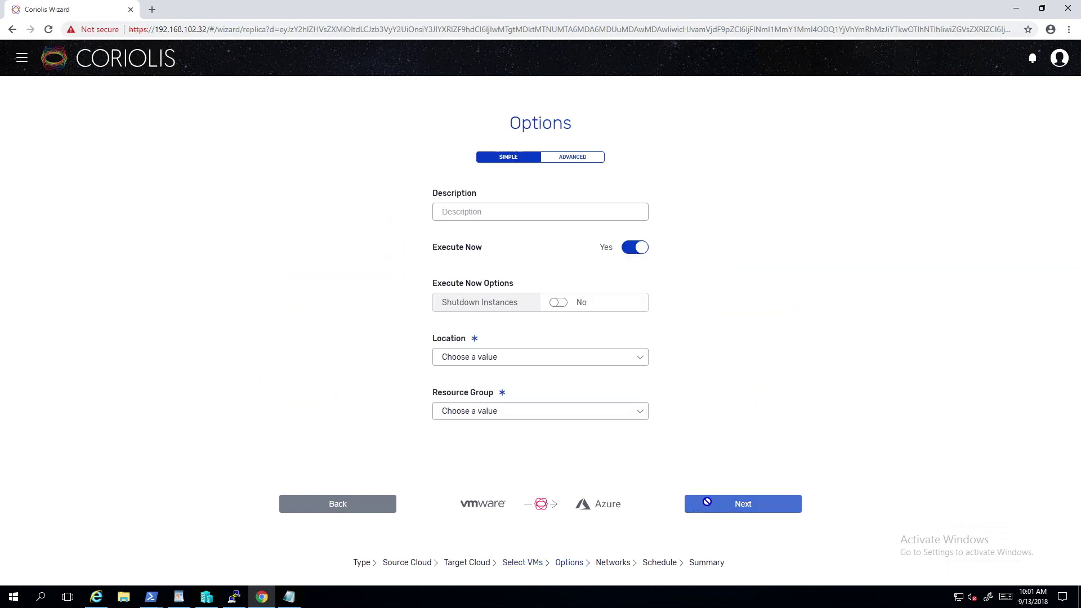
{"action": "left_click", "coordinate": [632, 360]}
{"action": "left_click", "coordinate": [601, 398]}
{"action": "left_click", "coordinate": [609, 410]}
{"action": "left_click", "coordinate": [598, 470]}
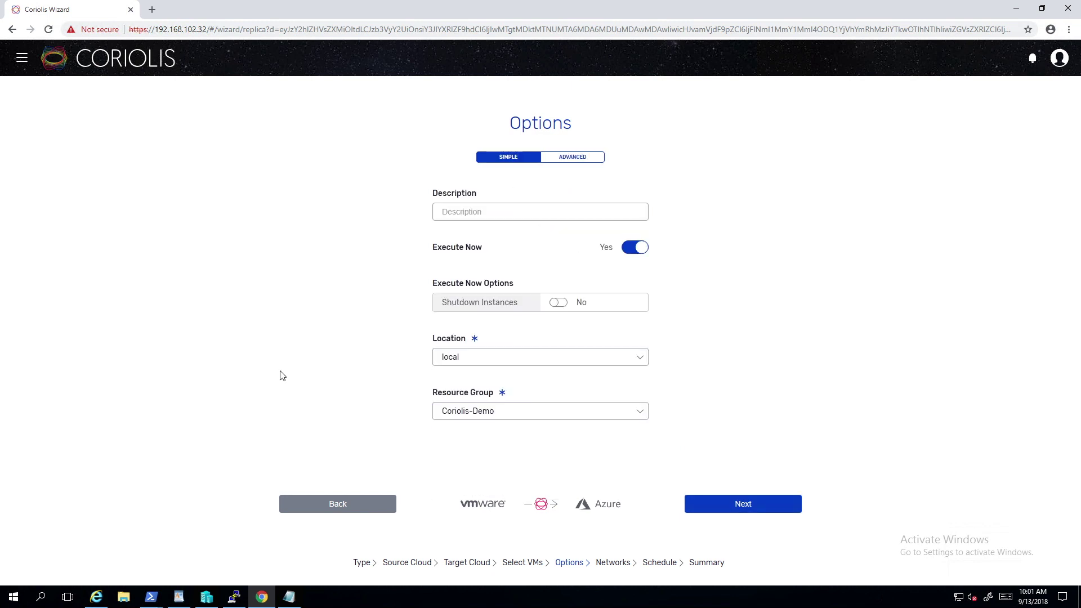
Set the advanced storage account to coriolisdemostorage, copied from the Azure Stack portal
{"action": "key", "text": "alt+Tab"}
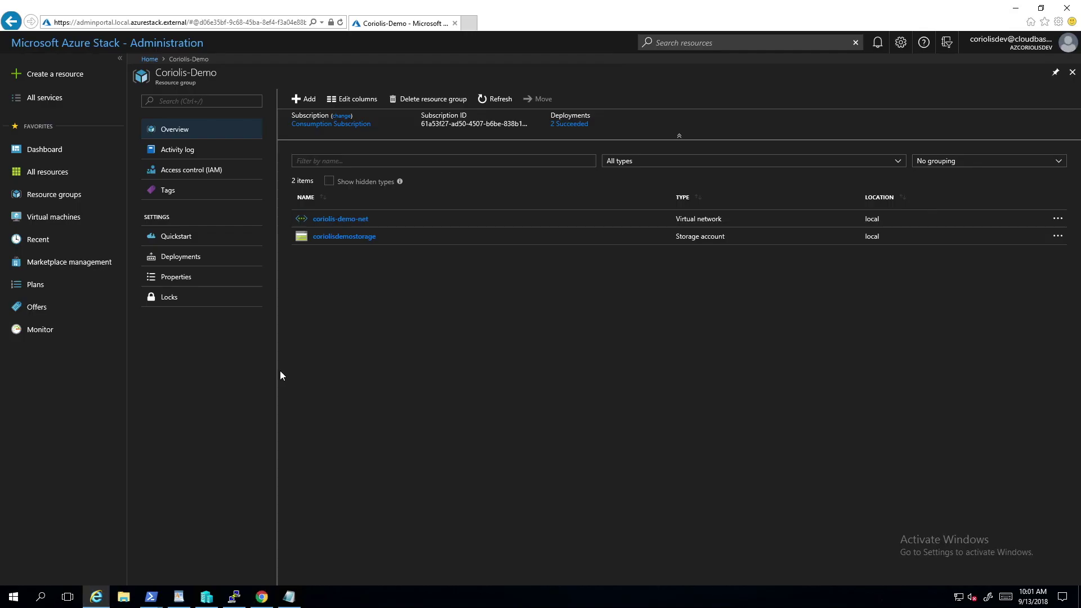
{"action": "double_click", "coordinate": [344, 236]}
{"action": "key", "text": "ctrl+c"}
{"action": "key", "text": "alt+Tab"}
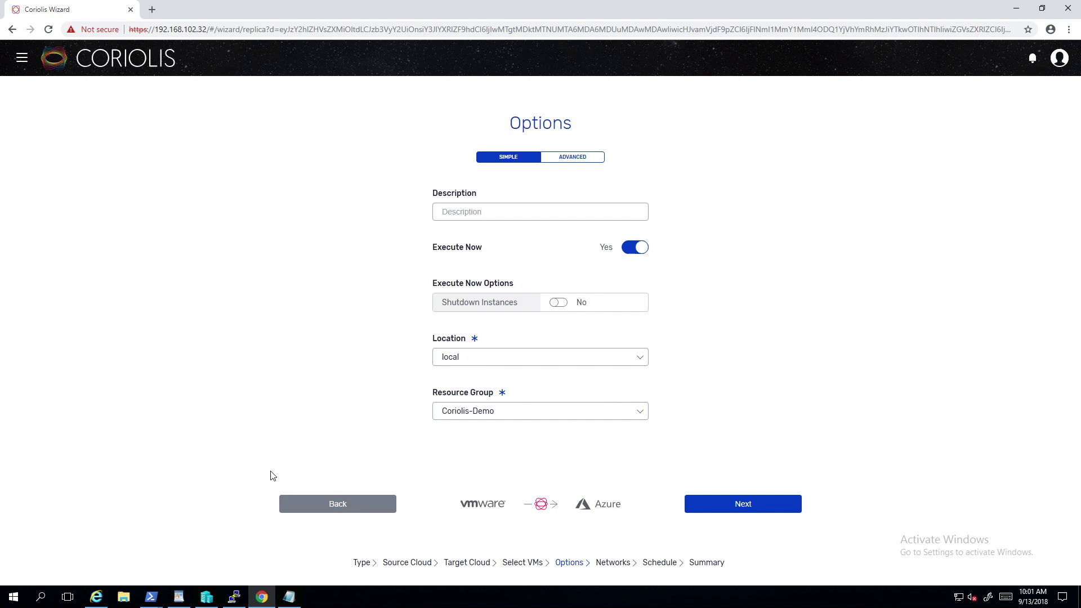
{"action": "left_click", "coordinate": [333, 304]}
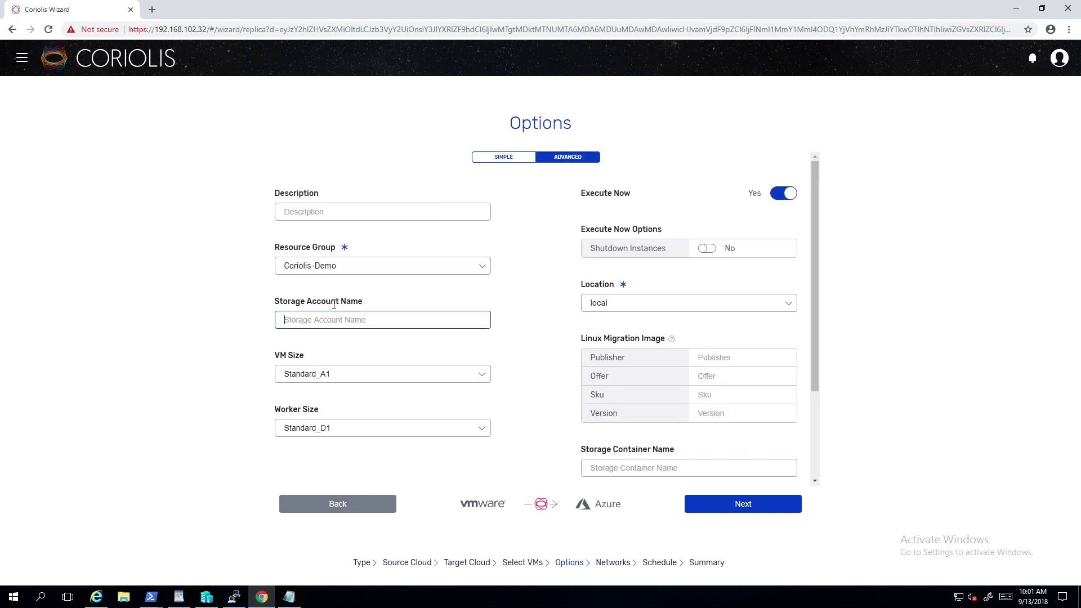
{"action": "key", "text": "ctrl+v"}
Map the source VM Network to coriolis-demo-net/default
{"action": "key", "text": "Return"}
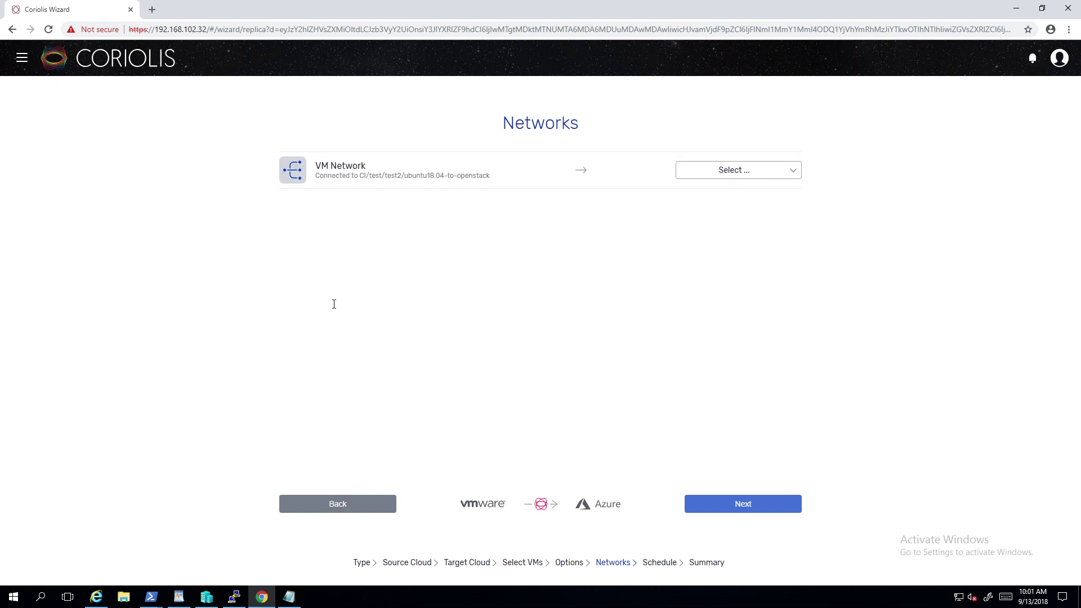
{"action": "key", "text": "Tab"}
{"action": "key", "text": "space"}
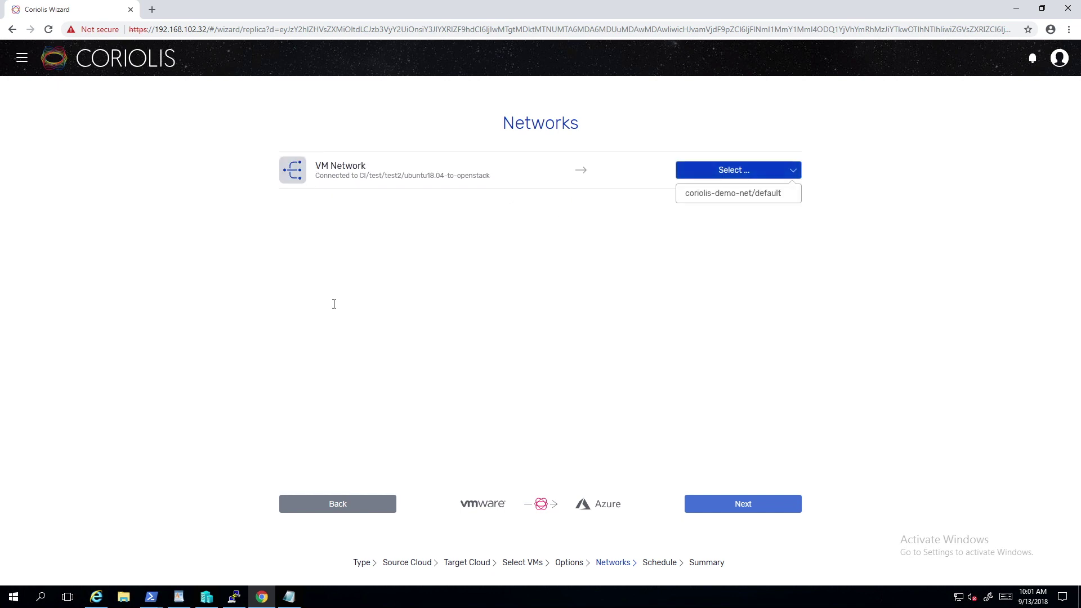
{"action": "left_click", "coordinate": [742, 193]}
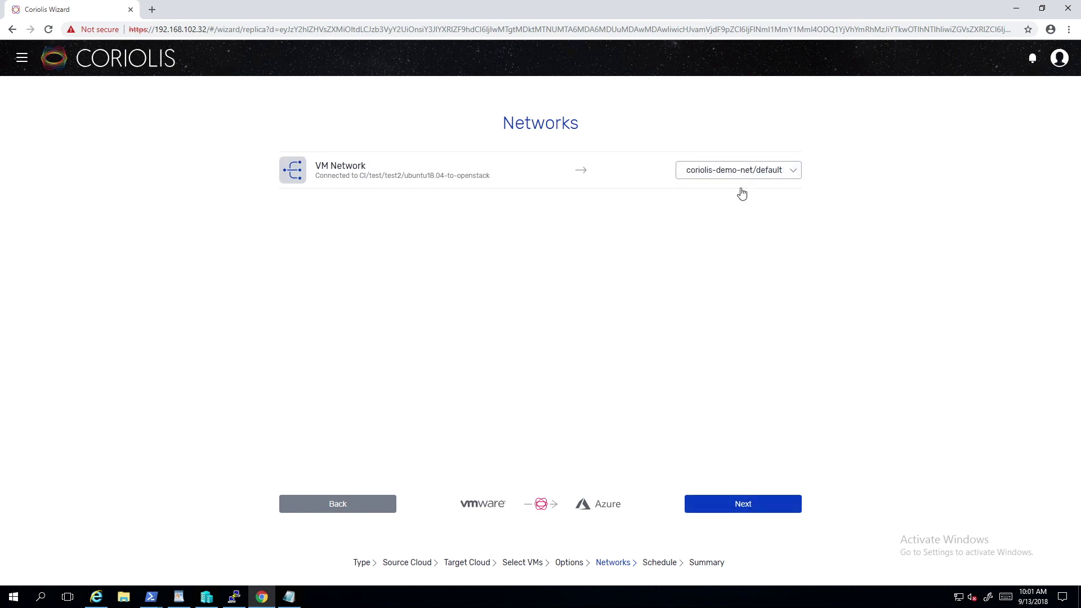
Add a schedule running every day at 01:00 and proceed to the Summary
{"action": "key", "text": "Return"}
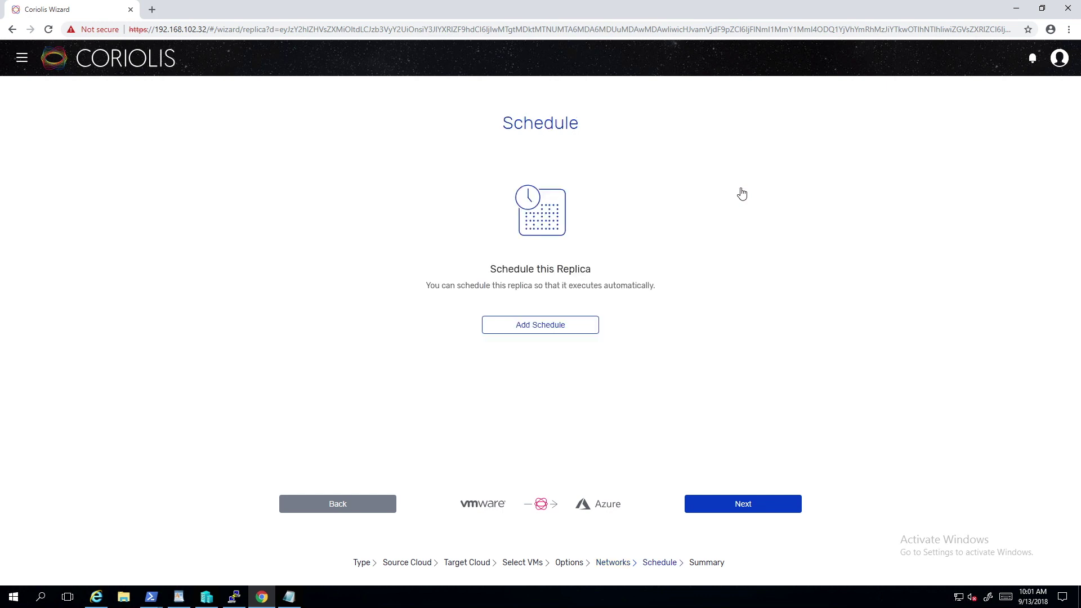
{"action": "key", "text": "Tab"}
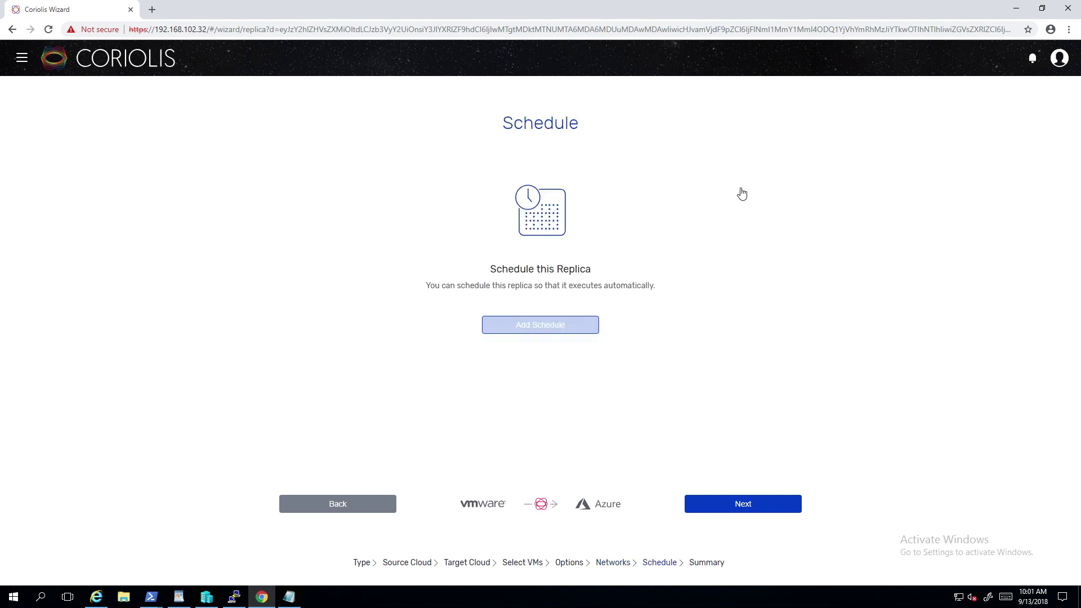
{"action": "key", "text": "Return"}
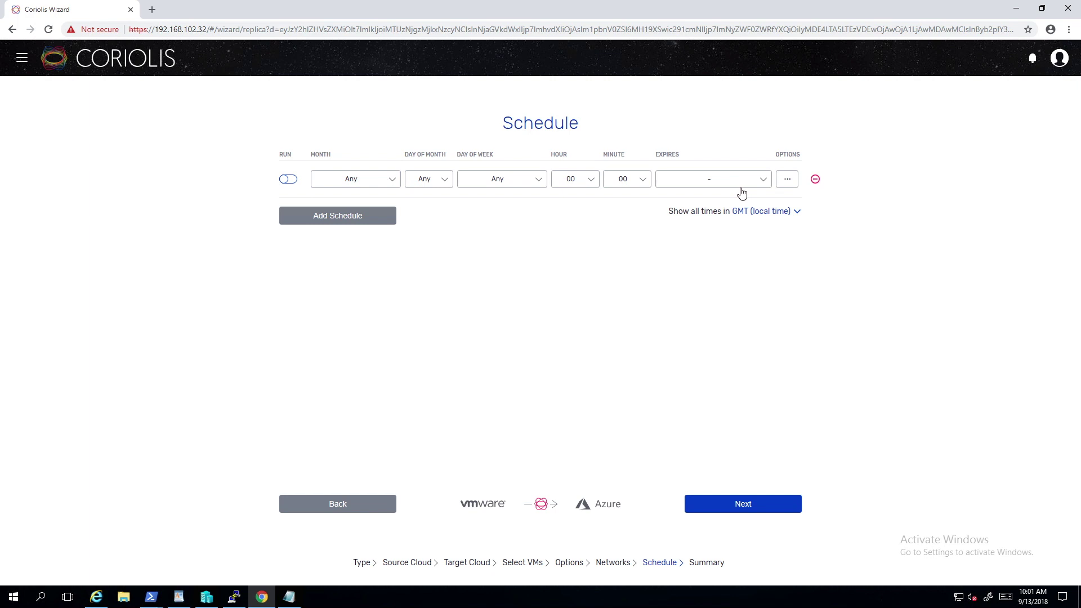
{"action": "key", "text": "Tab"}
{"action": "key", "text": "Tab"}
{"action": "key", "text": "Tab"}
{"action": "key", "text": "Tab"}
{"action": "key", "text": "Return"}
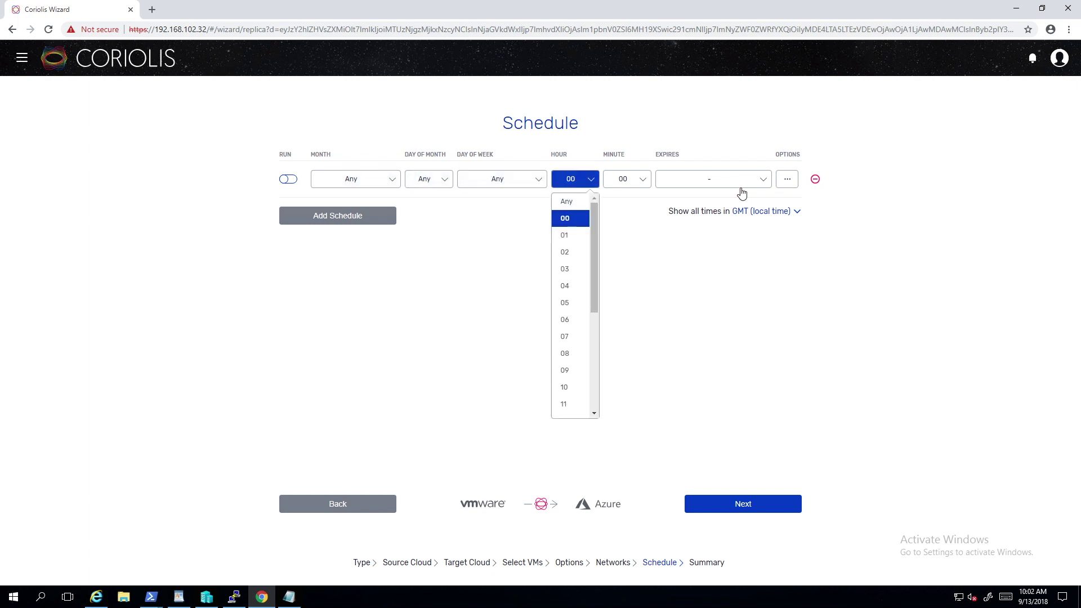
{"action": "key", "text": "Down"}
{"action": "key", "text": "Return"}
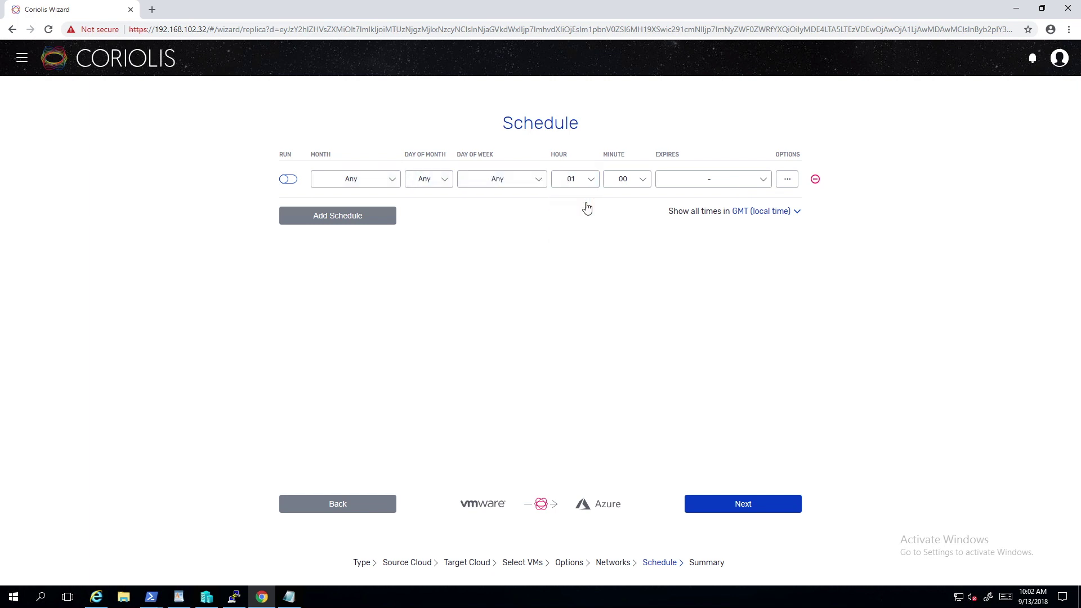
{"action": "left_click", "coordinate": [735, 498]}
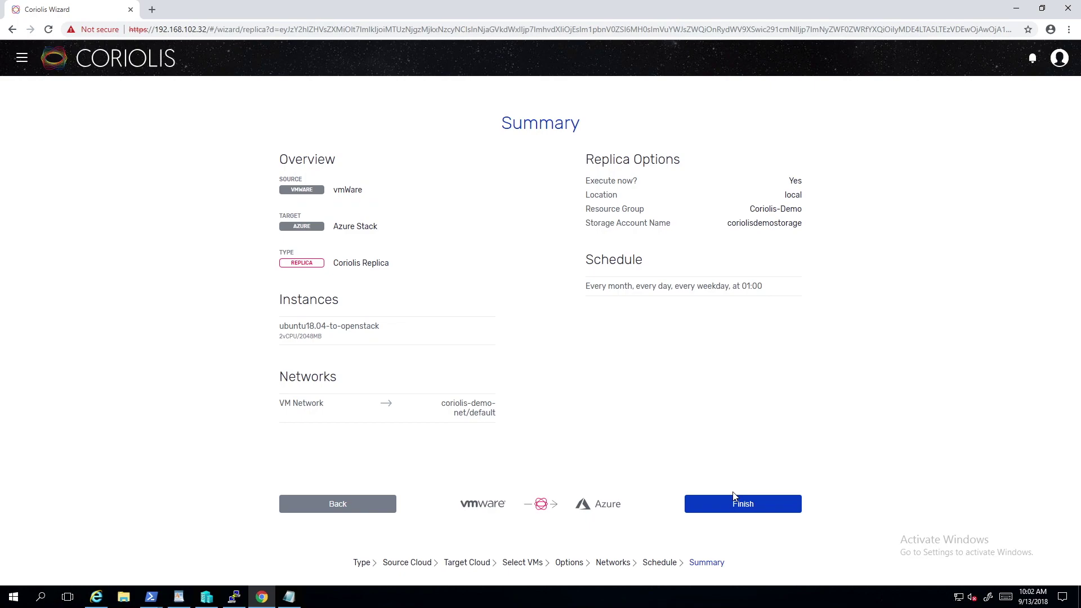
SSH into the source Ubuntu VM and list its files
{"action": "left_click", "coordinate": [234, 596]}
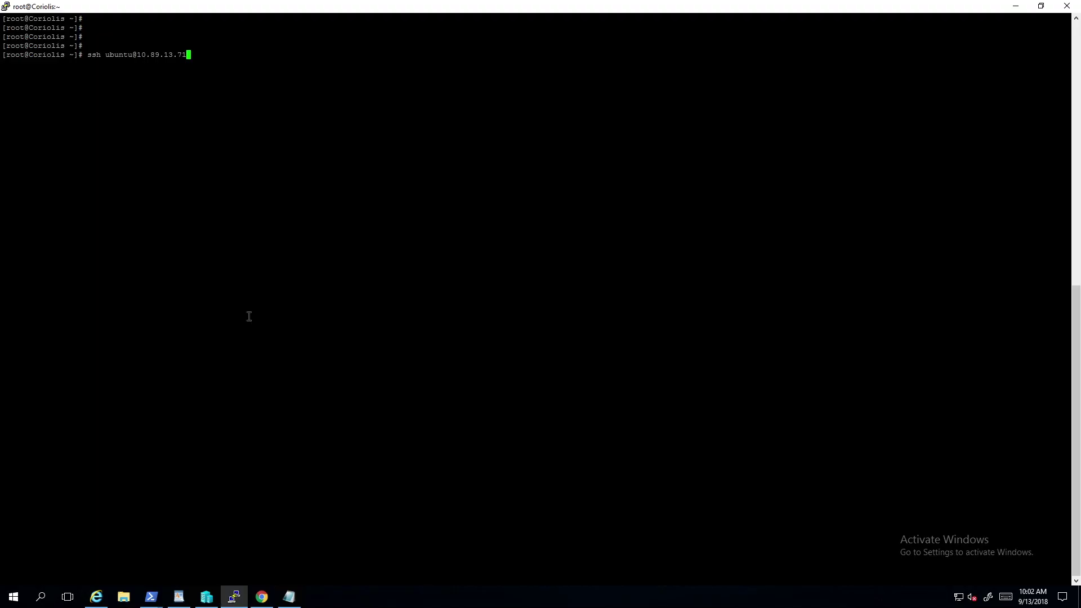
{"action": "key", "text": "Return"}
{"action": "key", "text": "Return"}
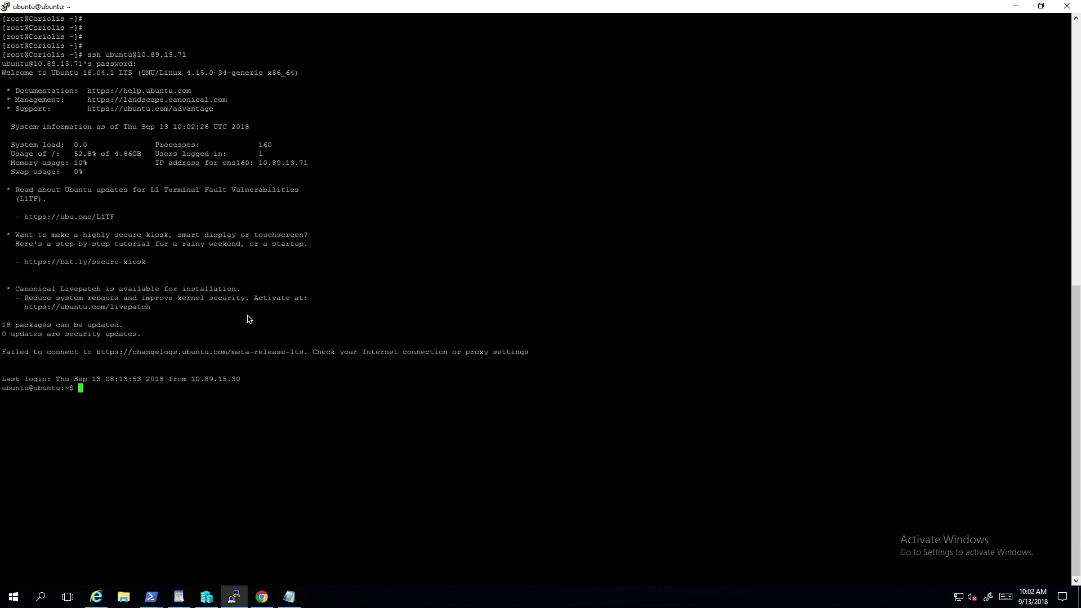
{"action": "type", "text": "ls"}
{"action": "key", "text": "Return"}
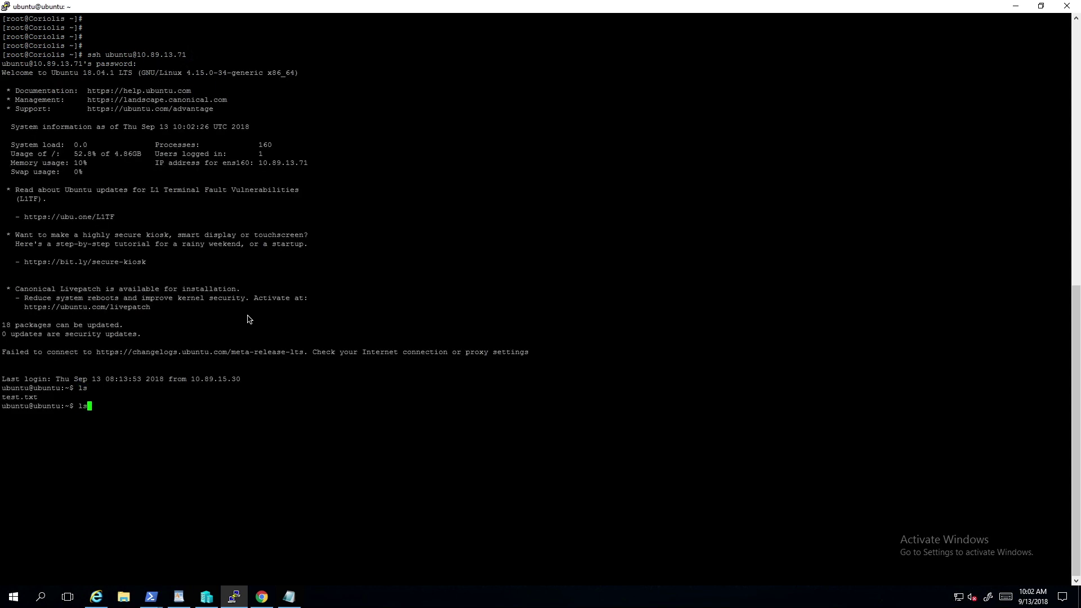
Write the timestamp log 2018.09.13-10.02.34.log, confirm it with ls, and finish creating the replica
{"action": "right_click", "coordinate": [250, 319]}
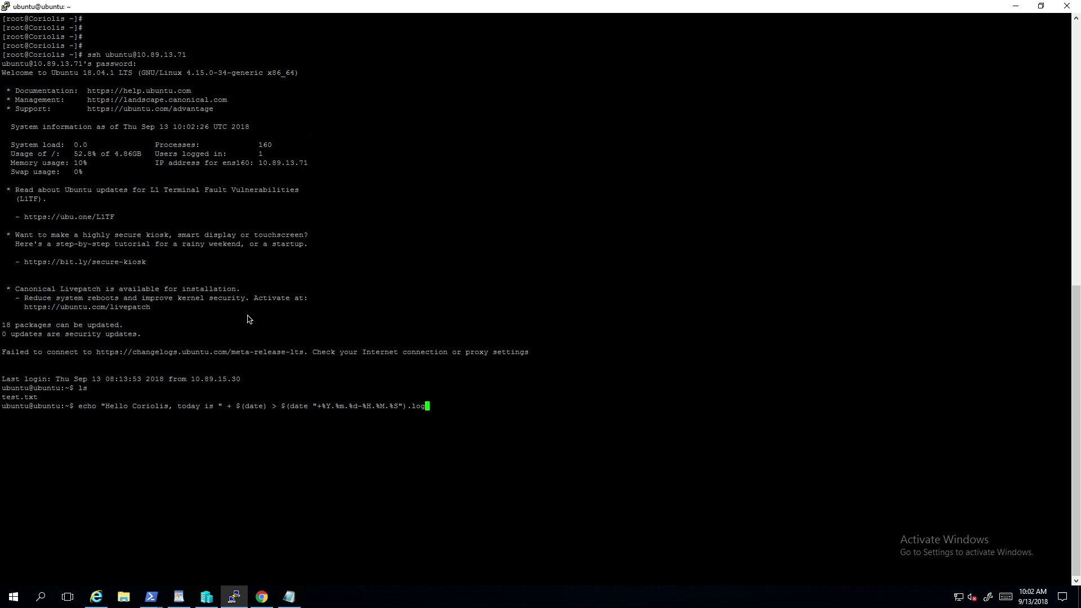
{"action": "key", "text": "Return"}
{"action": "type", "text": "ls"}
{"action": "key", "text": "Return"}
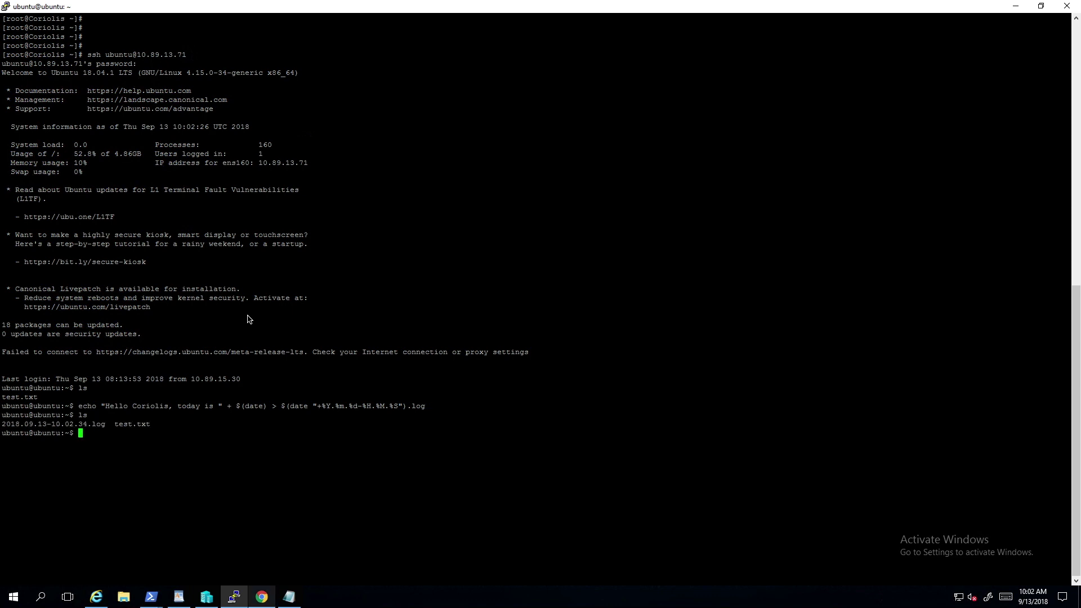
{"action": "key", "text": "alt+Tab"}
{"action": "key", "text": "Return"}
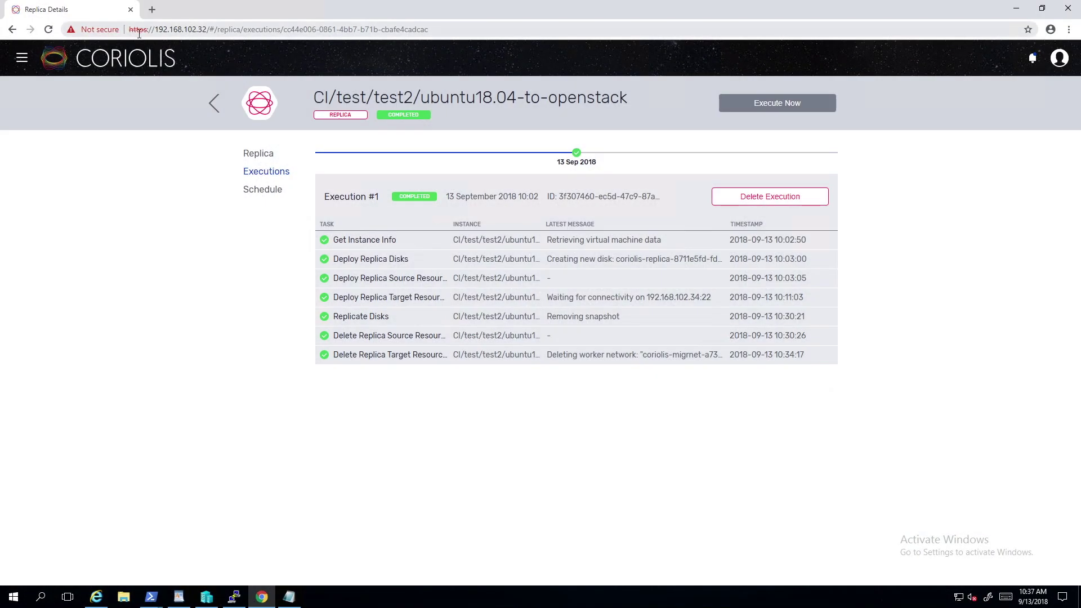
Launch a migration from the ubuntu18.04-to-openstack replica and open its details from notifications
{"action": "left_click", "coordinate": [218, 105]}
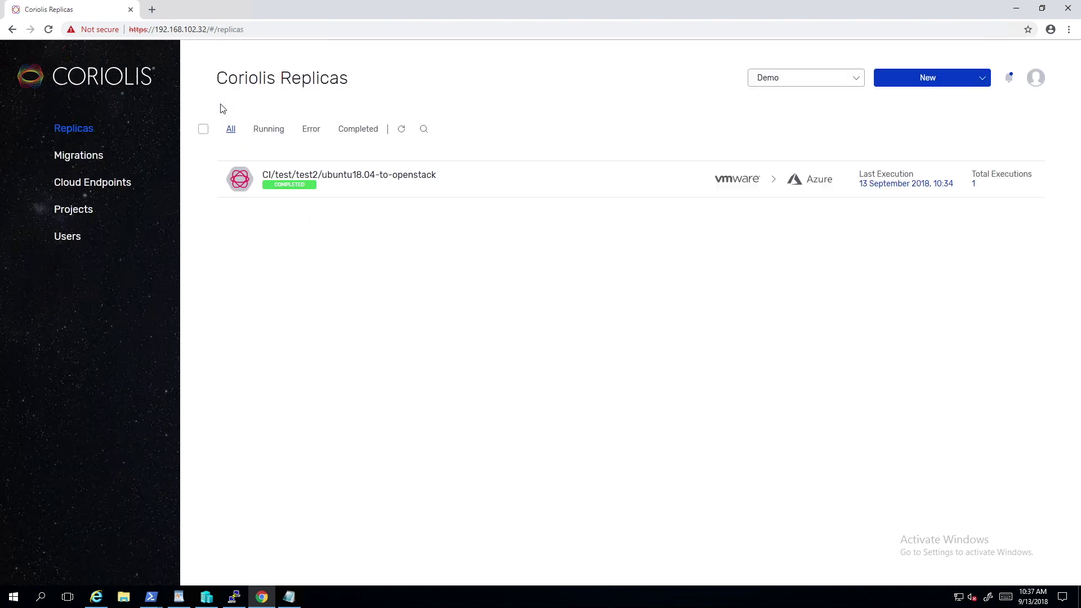
{"action": "left_click", "coordinate": [483, 179]}
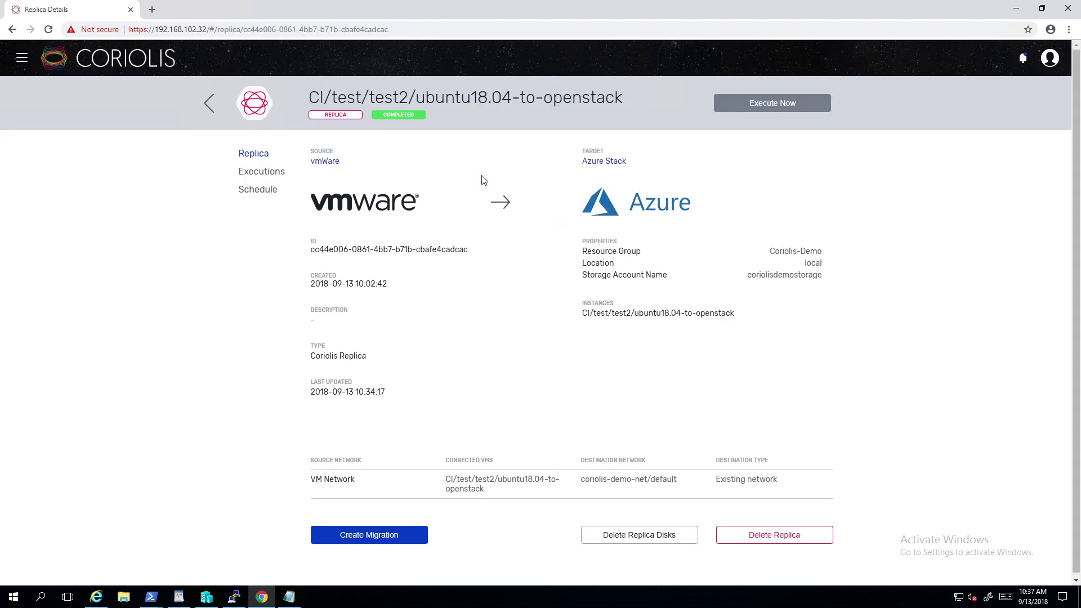
{"action": "left_click", "coordinate": [387, 536]}
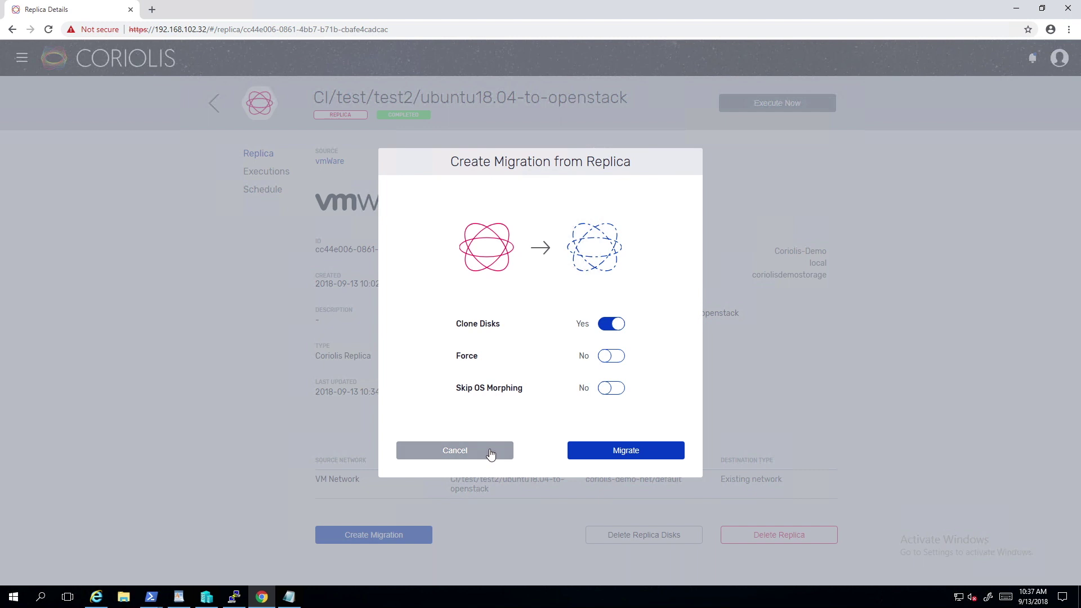
{"action": "left_click", "coordinate": [601, 456]}
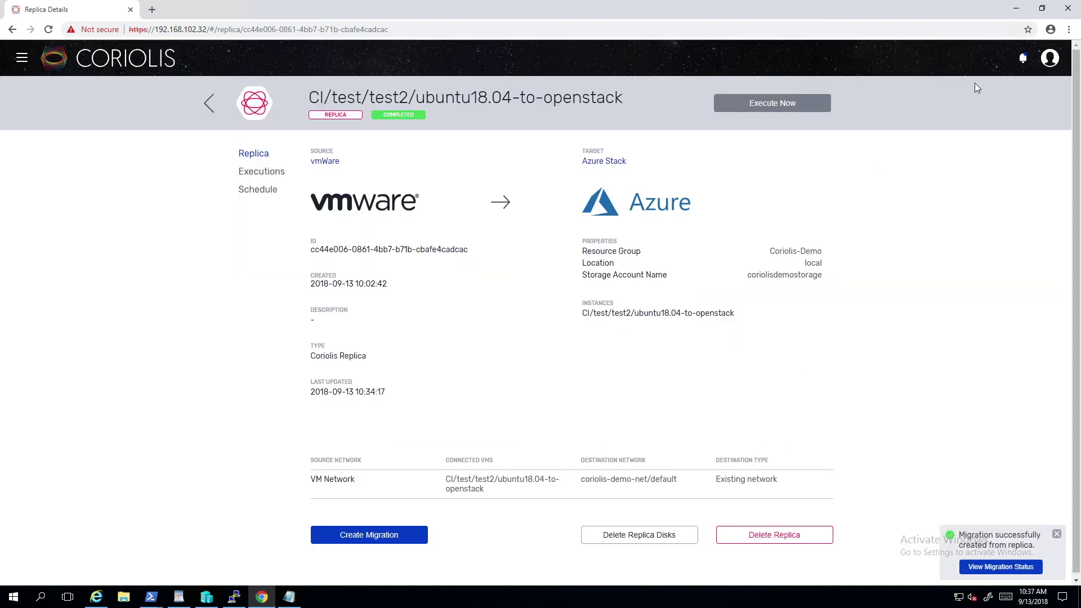
{"action": "left_click", "coordinate": [1023, 59]}
{"action": "left_click", "coordinate": [970, 97]}
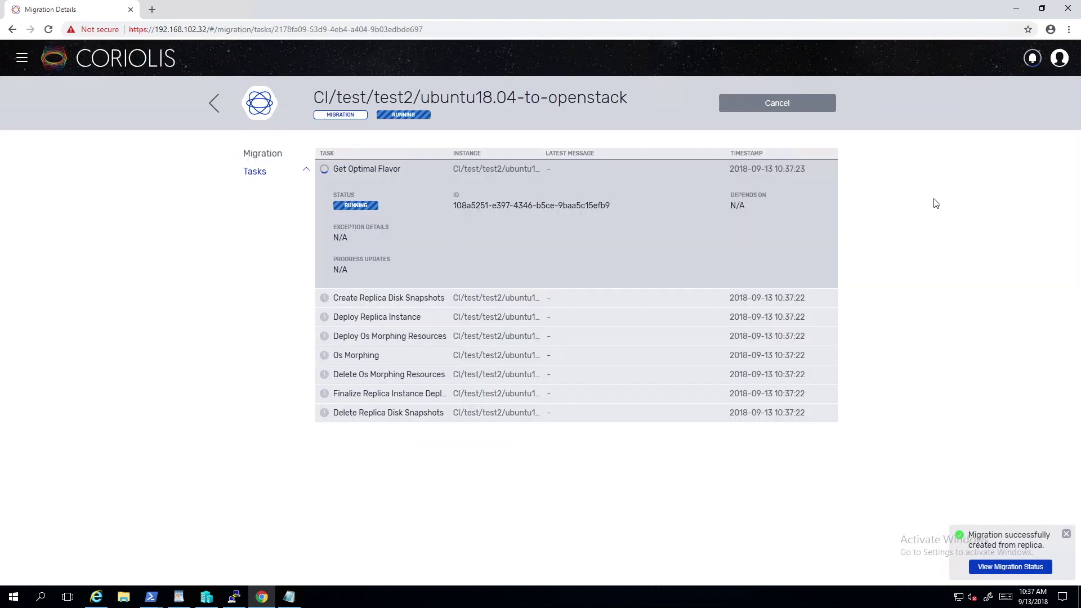
Refresh the Coriolis-Demo resource group and open the migrated ubuntu18.04-to-openstack VM
{"action": "left_click", "coordinate": [96, 596]}
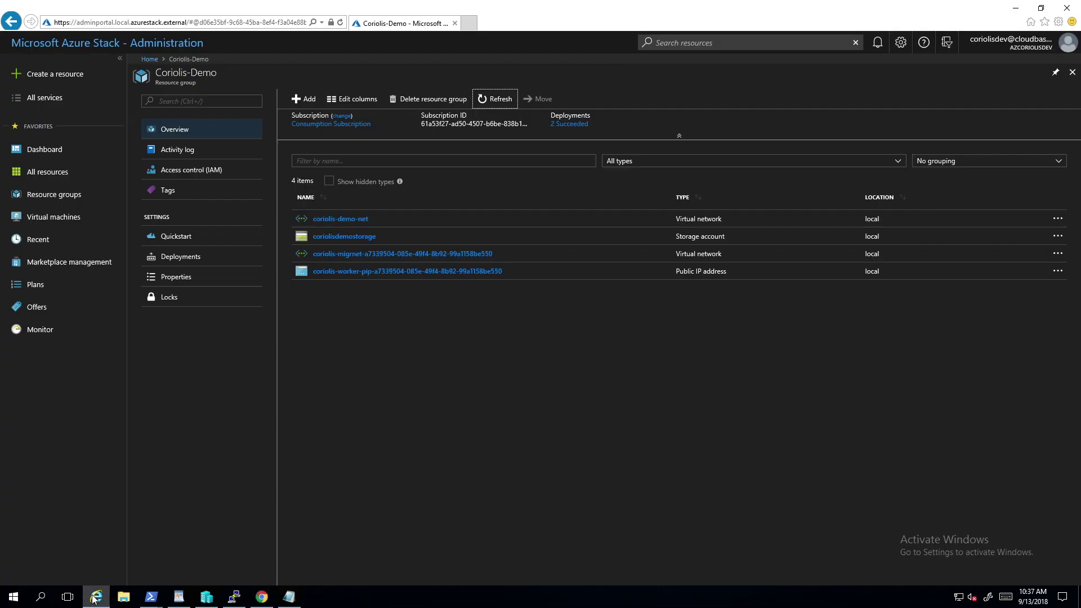
{"action": "left_click", "coordinate": [491, 98]}
{"action": "left_click", "coordinate": [262, 597]}
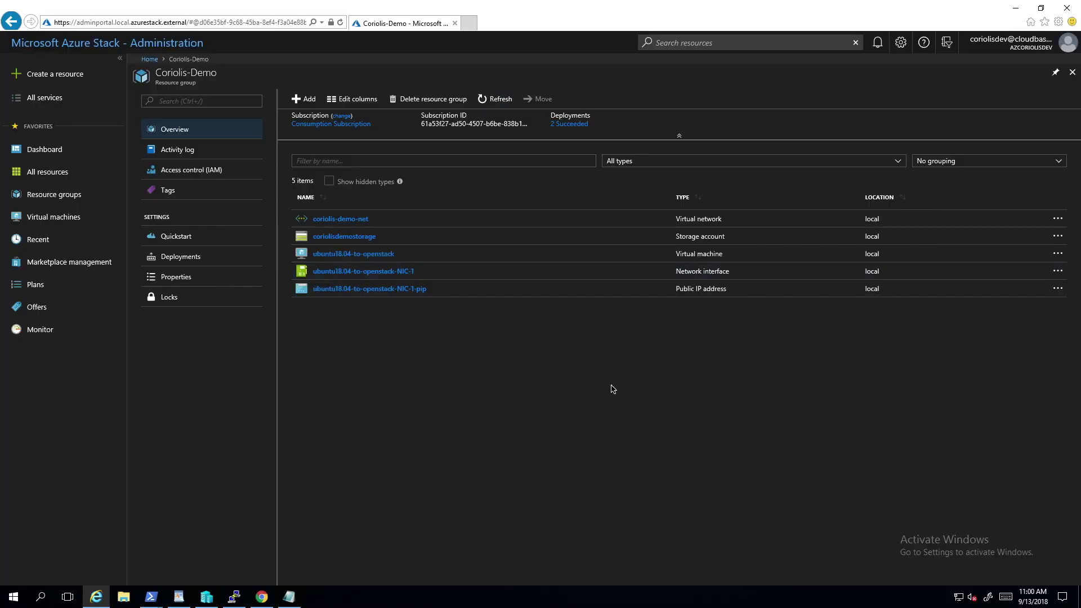
{"action": "left_click", "coordinate": [340, 255]}
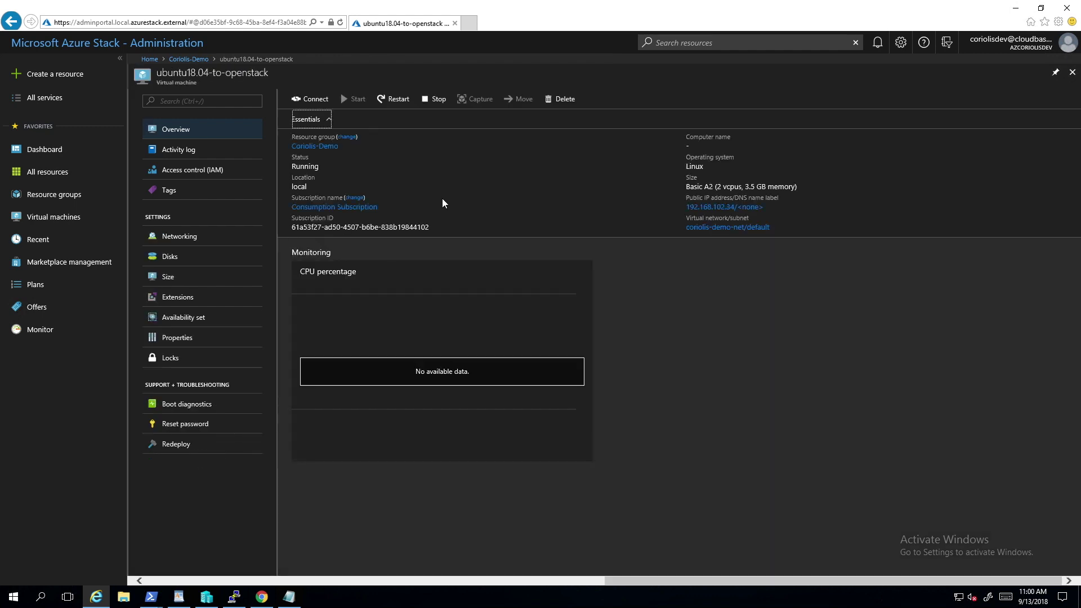
Copy the VM's public IP 192.168.102.34 from its SSH connection details in the Azure Stack portal
{"action": "left_click", "coordinate": [313, 100]}
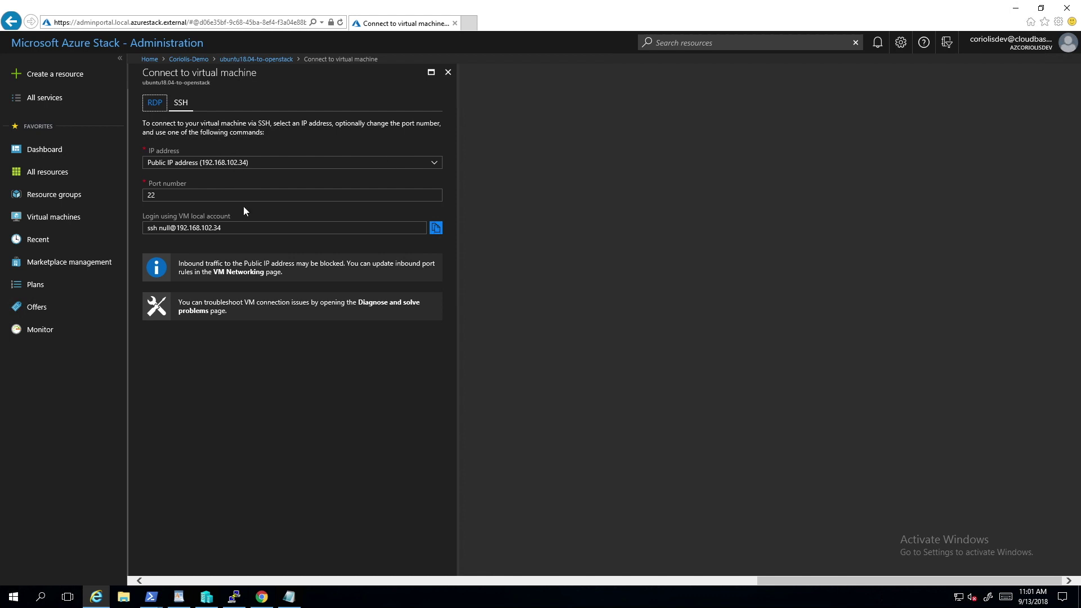
{"action": "left_click_drag", "start_coordinate": [222, 228], "coordinate": [189, 229]}
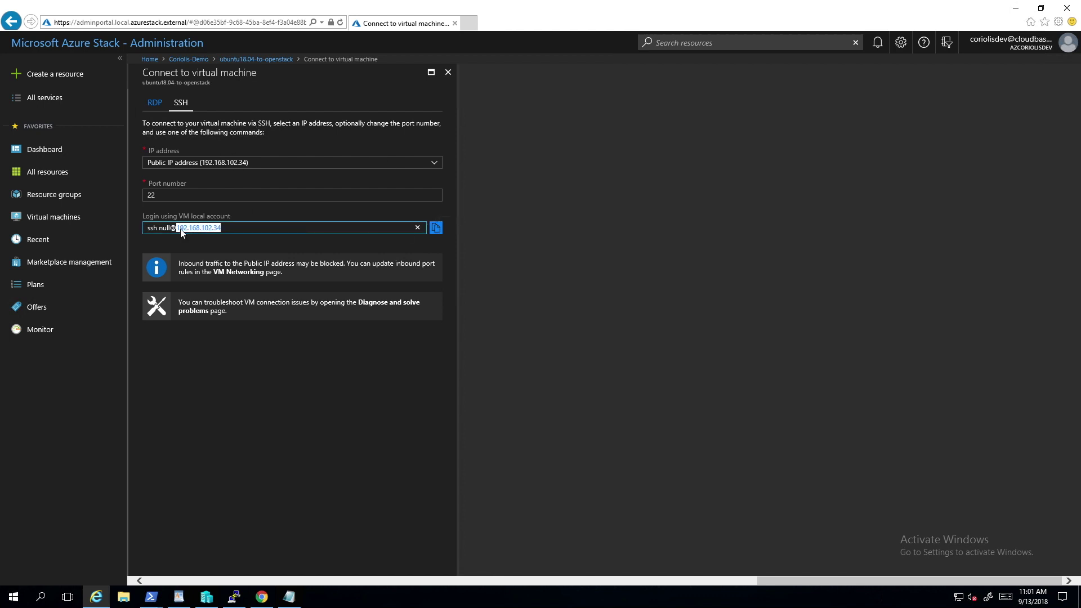
{"action": "right_click", "coordinate": [182, 233]}
{"action": "left_click", "coordinate": [239, 269]}
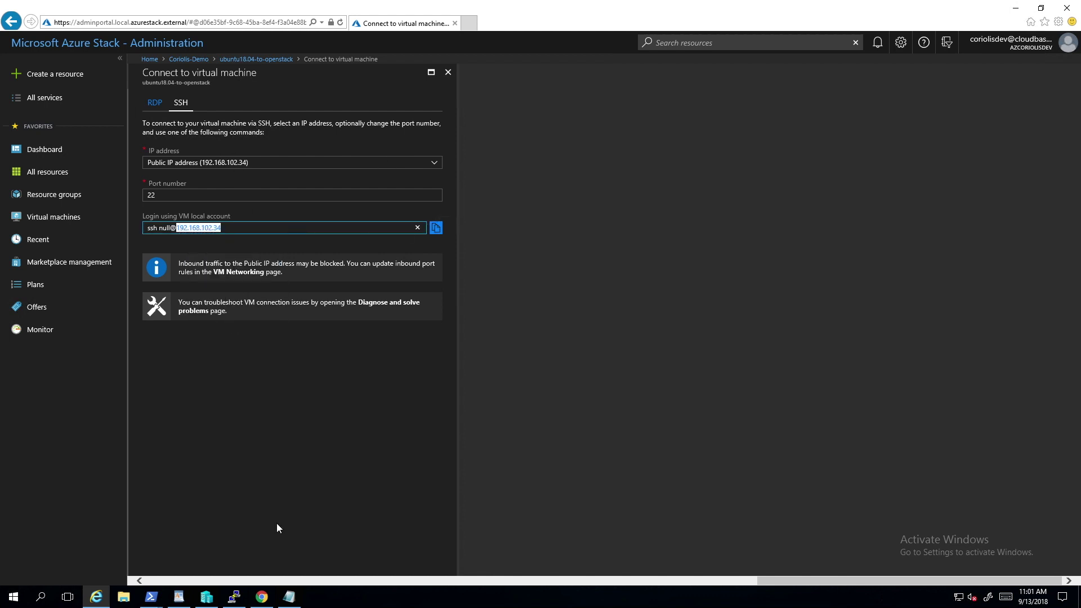
Start a new PuTTY configuration window from the taskbar PuTTY icon
{"action": "left_click", "coordinate": [231, 601]}
{"action": "right_click", "coordinate": [231, 601]}
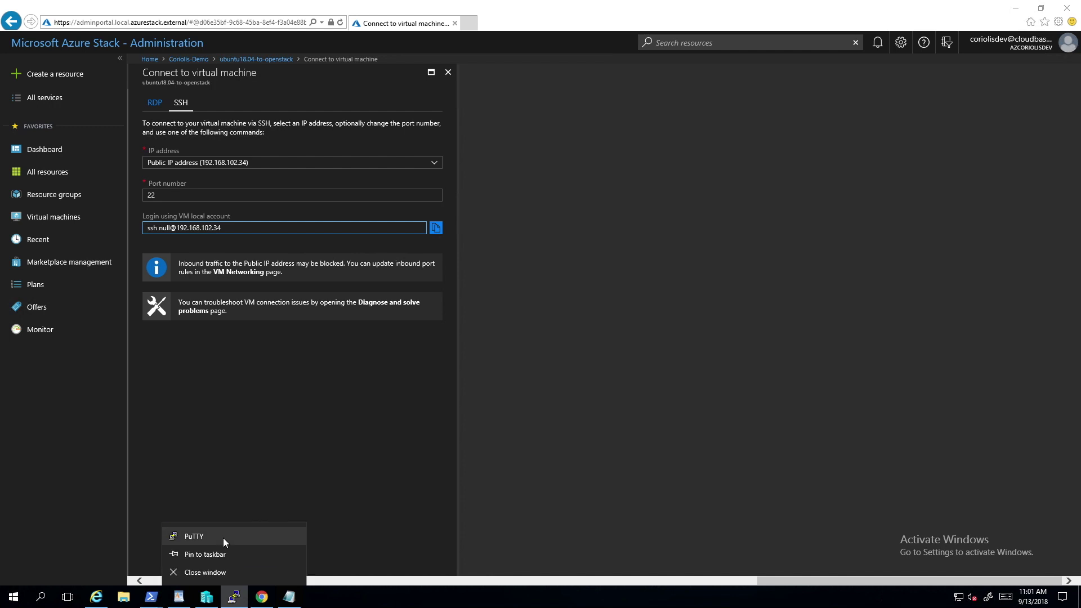
{"action": "left_click", "coordinate": [223, 538]}
SSH into 192.168.102.34 with PuTTY, trust the host key, and log in as ubuntu
{"action": "right_click", "coordinate": [550, 248]}
{"action": "left_click", "coordinate": [563, 299]}
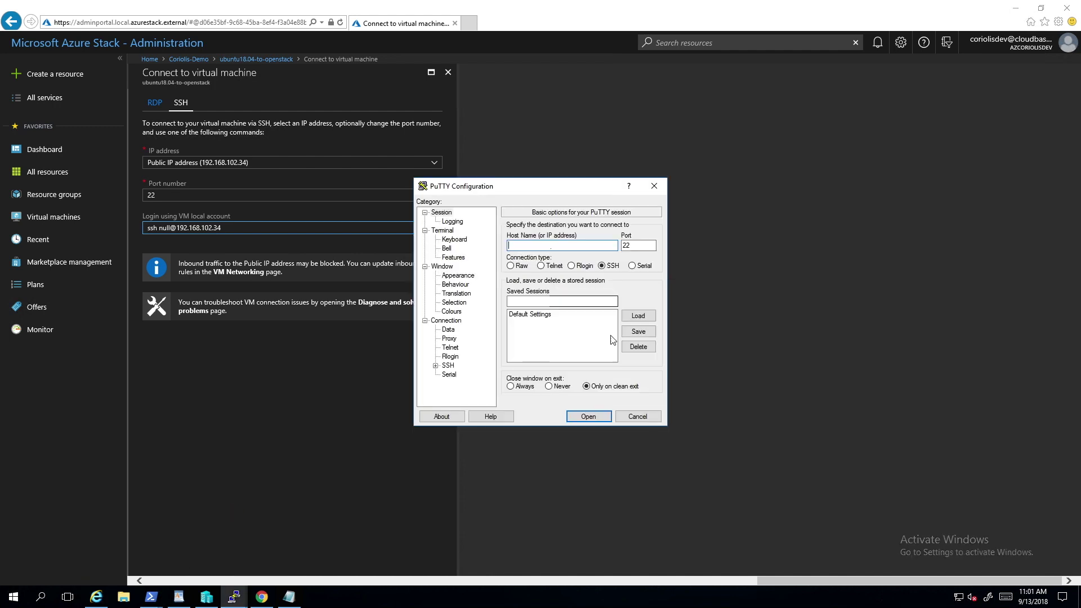
{"action": "left_click", "coordinate": [588, 417]}
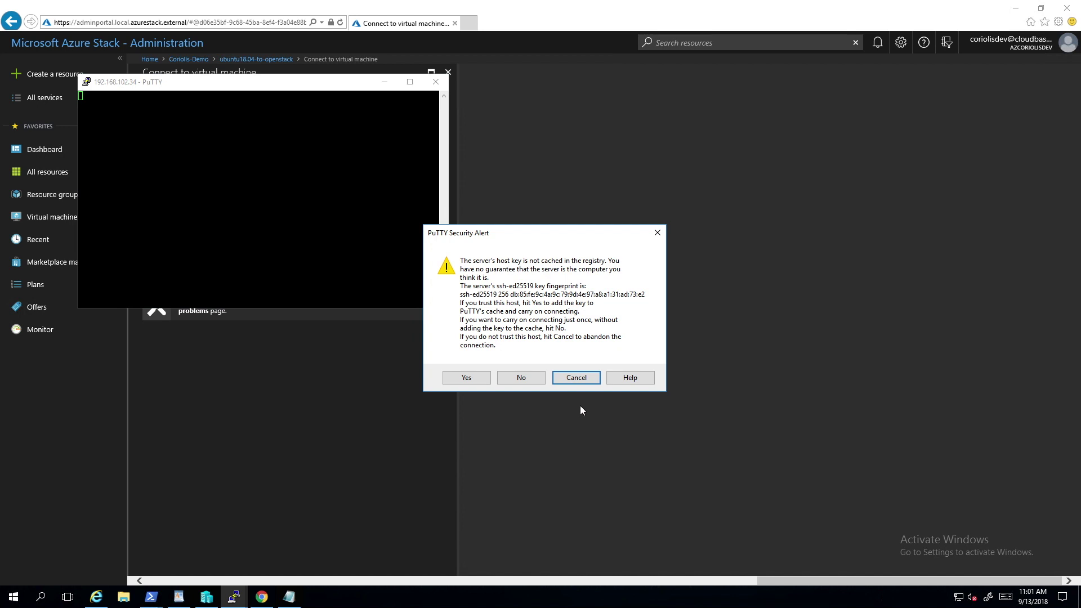
{"action": "left_click", "coordinate": [477, 382]}
{"action": "type", "text": "ubun"}
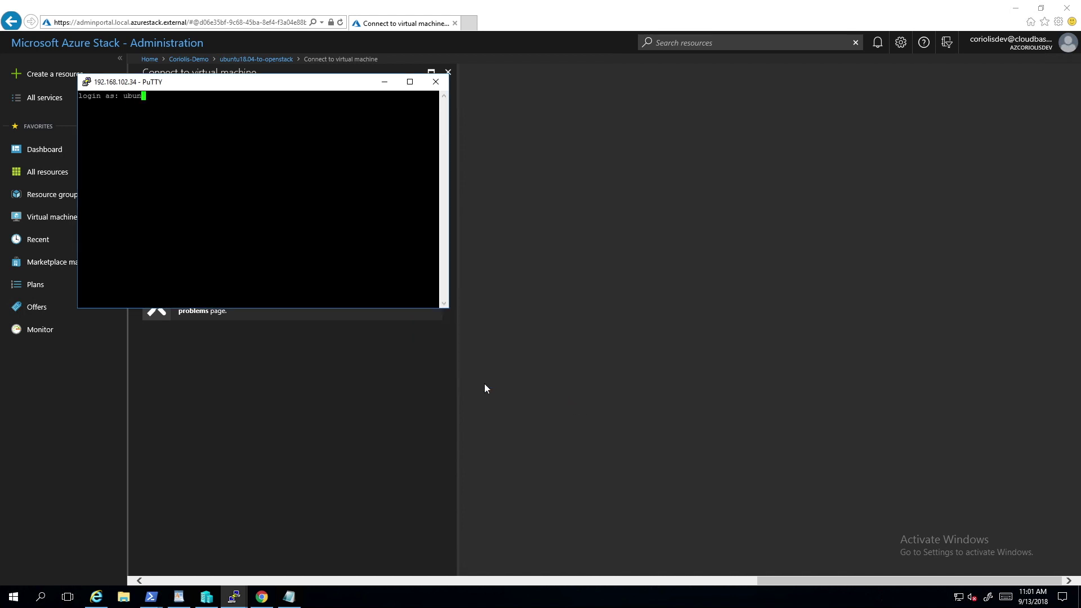
{"action": "type", "text": "tu"}
{"action": "key", "text": "Return"}
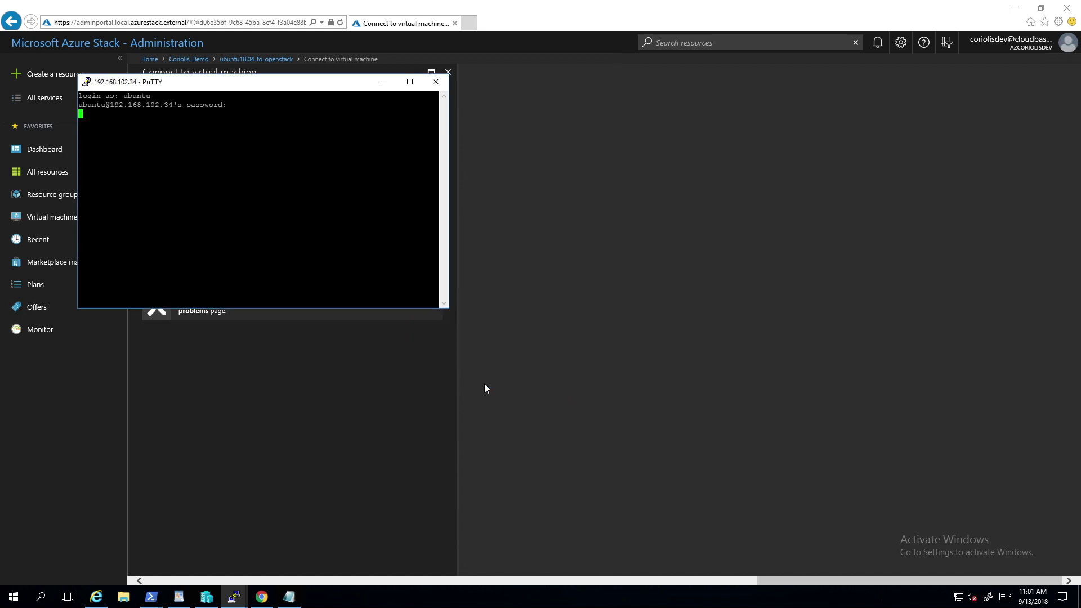
{"action": "key", "text": "Return"}
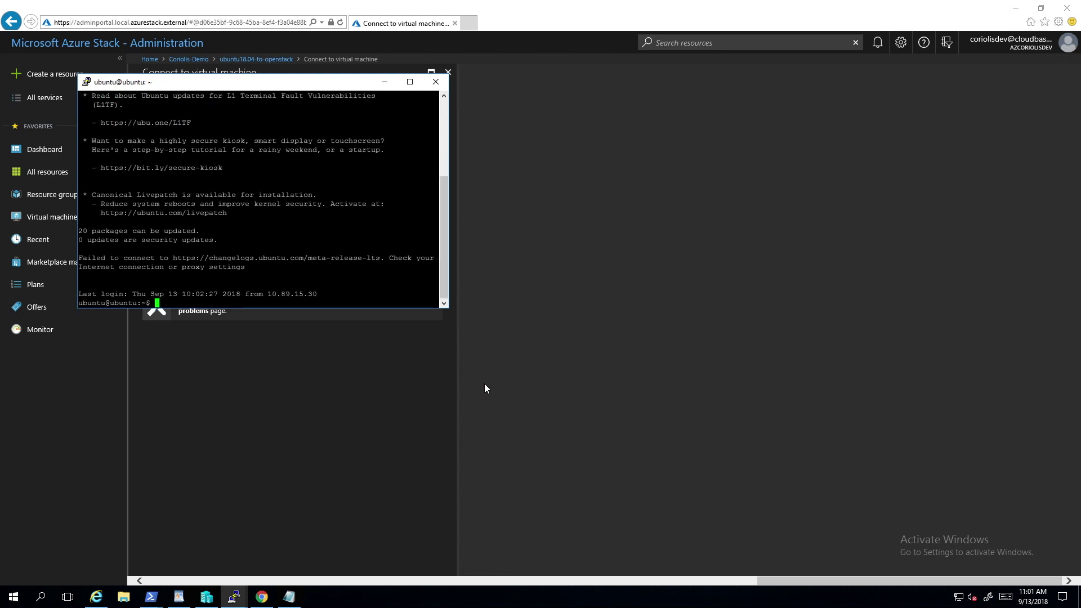
List the home folder, display 2018.09.13-10.02.34.log with cat, then close the PuTTY session
{"action": "type", "text": "ls"}
{"action": "key", "text": "Return"}
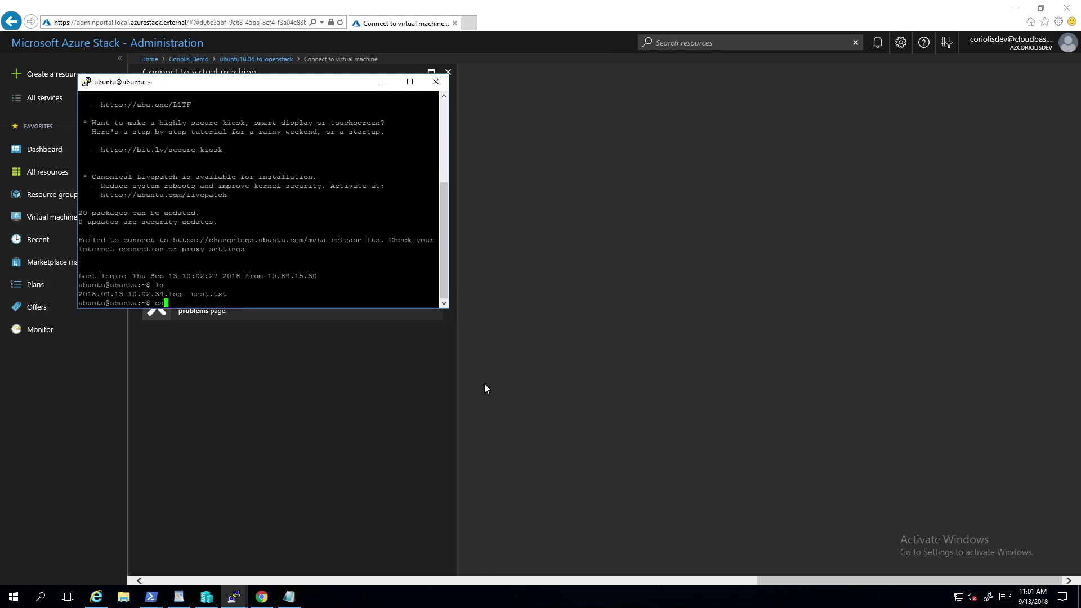
{"action": "type", "text": "cat 2018.09.13-10.02.34.log"}
{"action": "key", "text": "Return"}
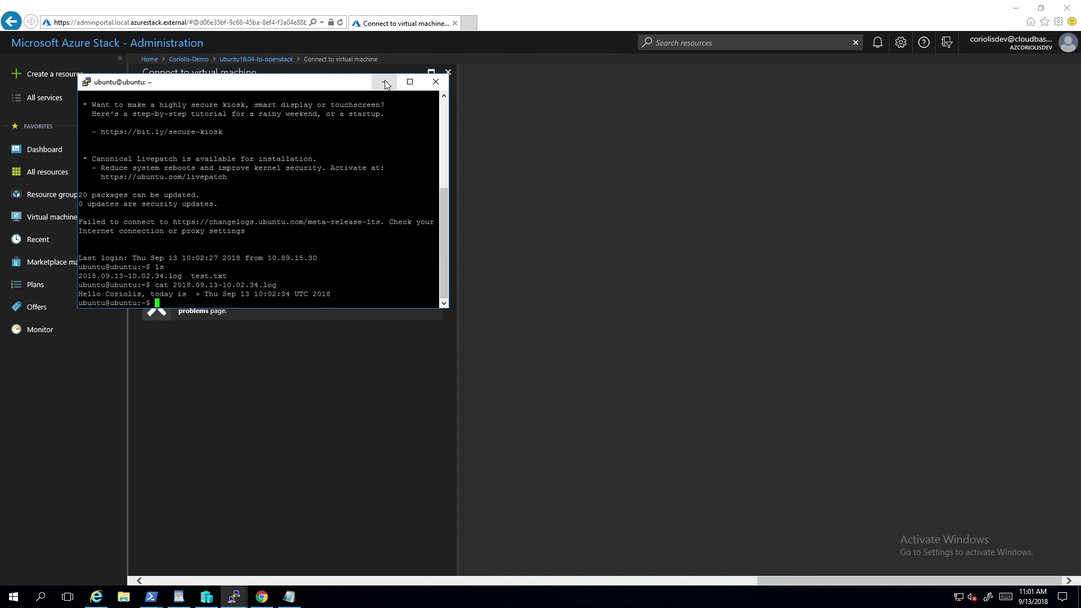
{"action": "left_click", "coordinate": [436, 81]}
{"action": "left_click", "coordinate": [533, 341]}
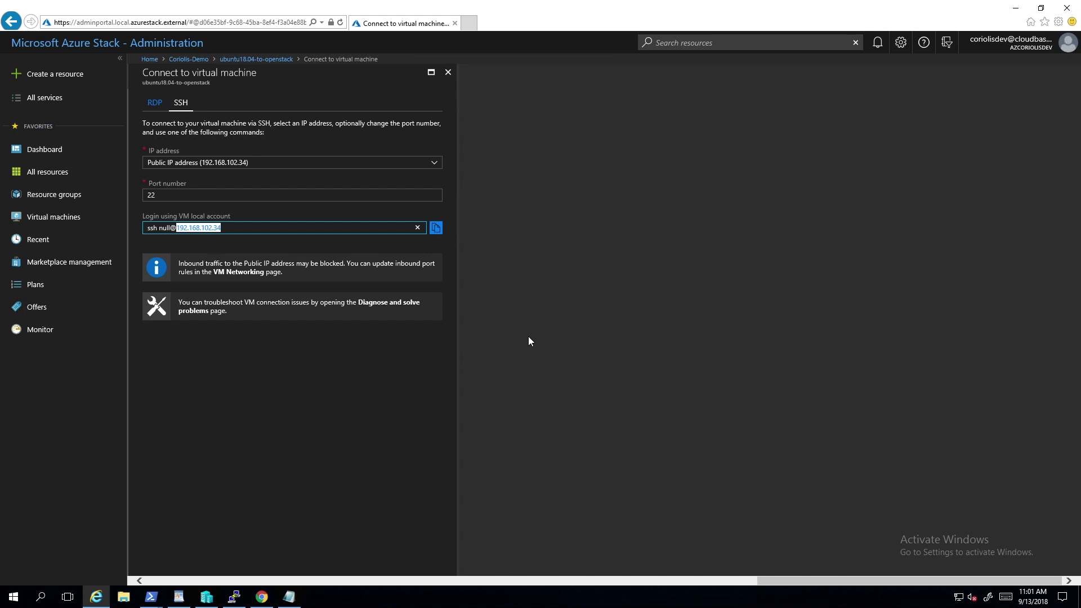